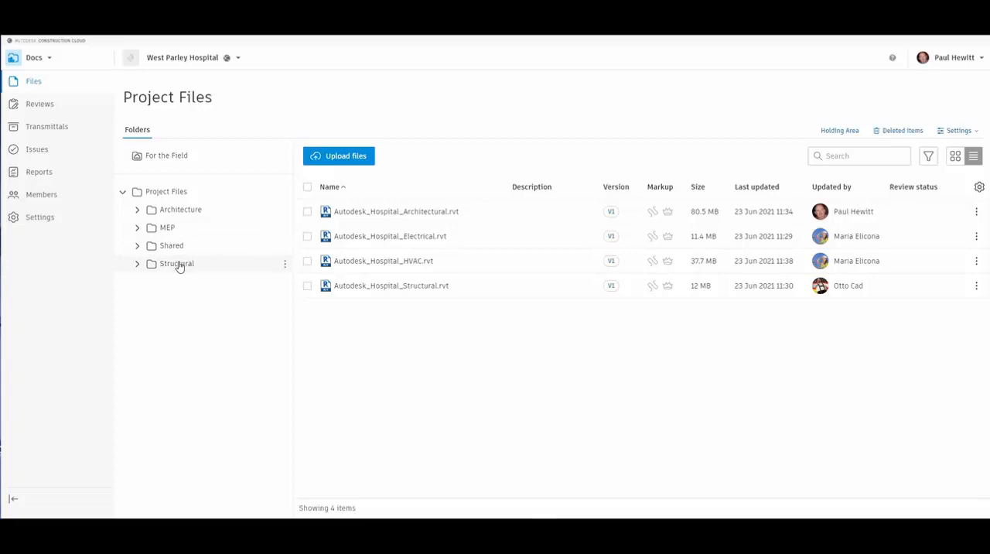
Review the project's Architecture, MEP and Shared folders, including the models in the MEP and Shared Coordination Space folders
click(137, 210)
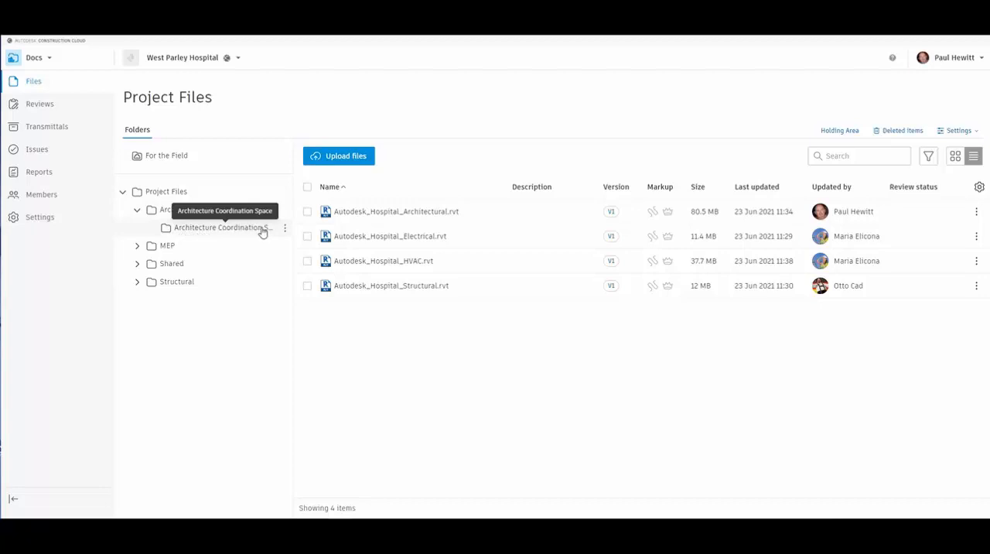
click(136, 263)
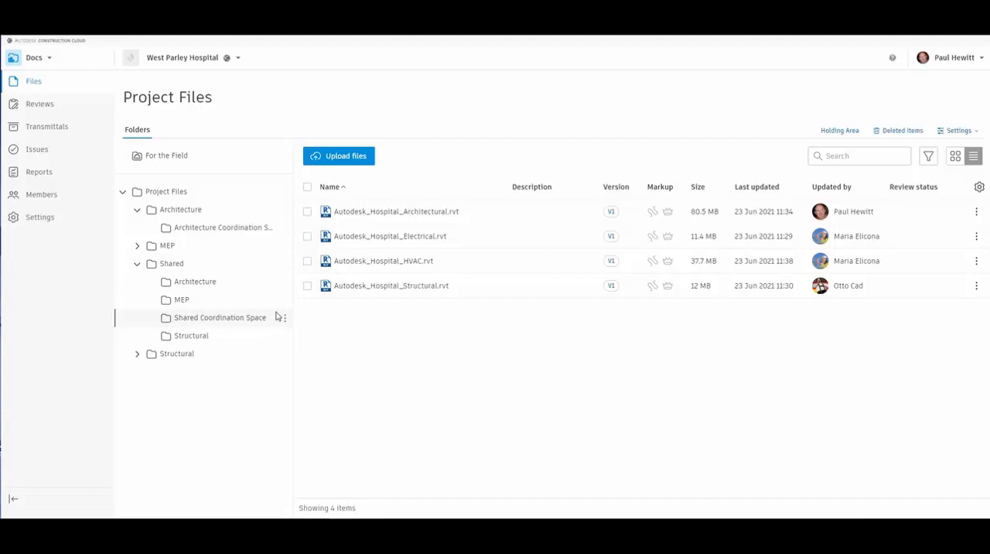
click(177, 210)
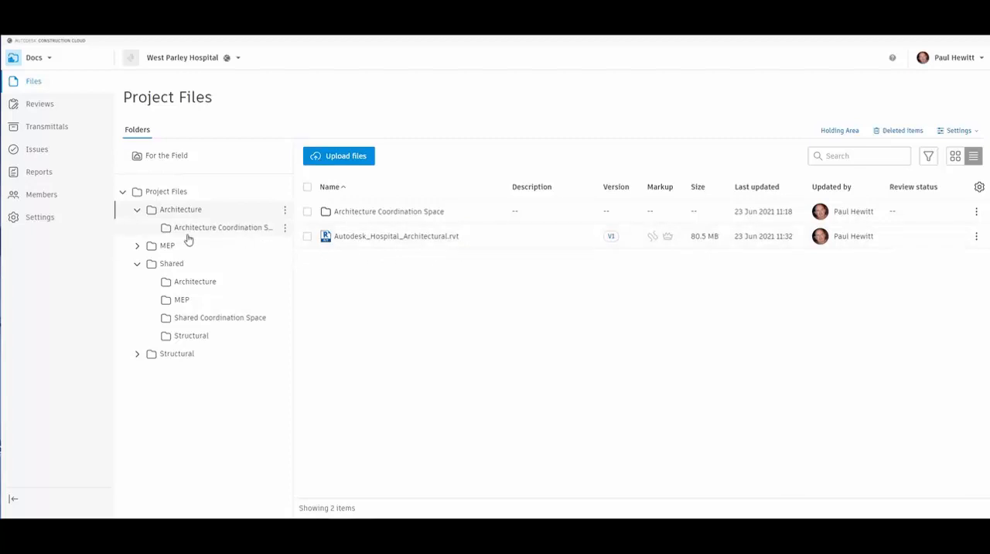
click(138, 246)
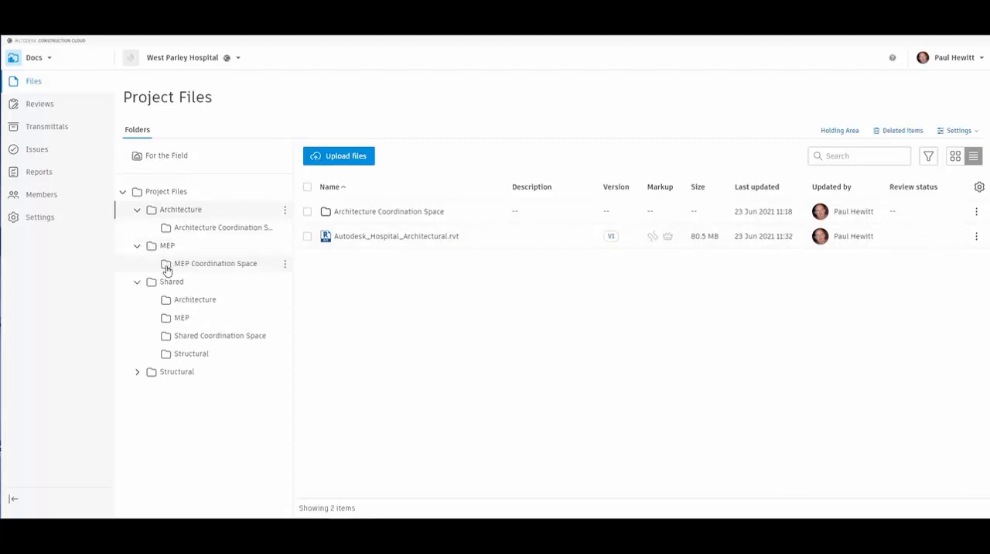
click(212, 247)
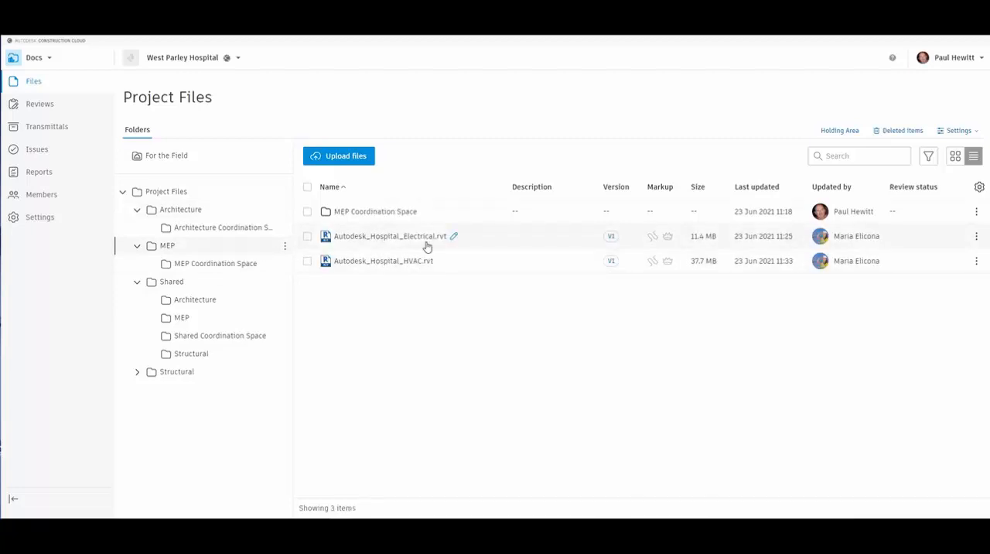
click(375, 213)
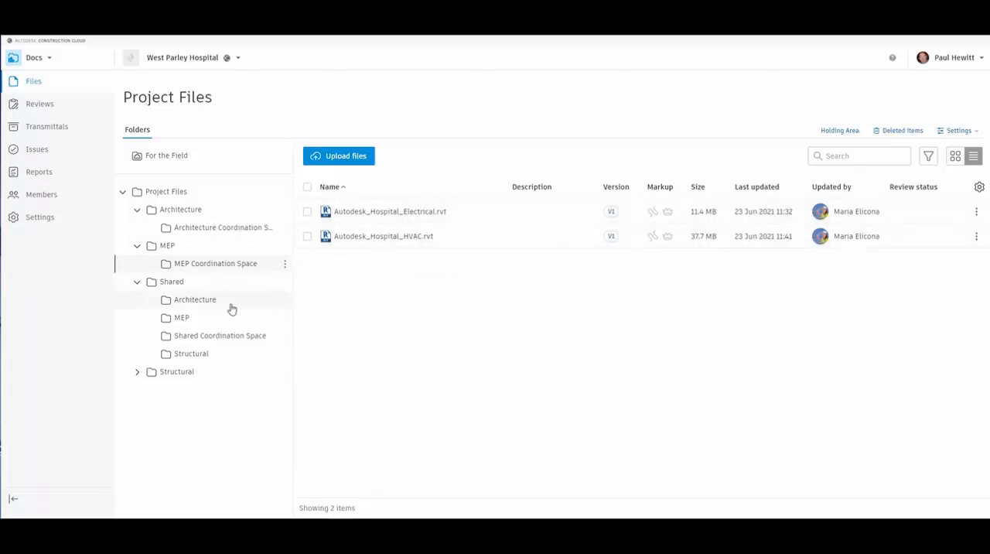
click(208, 336)
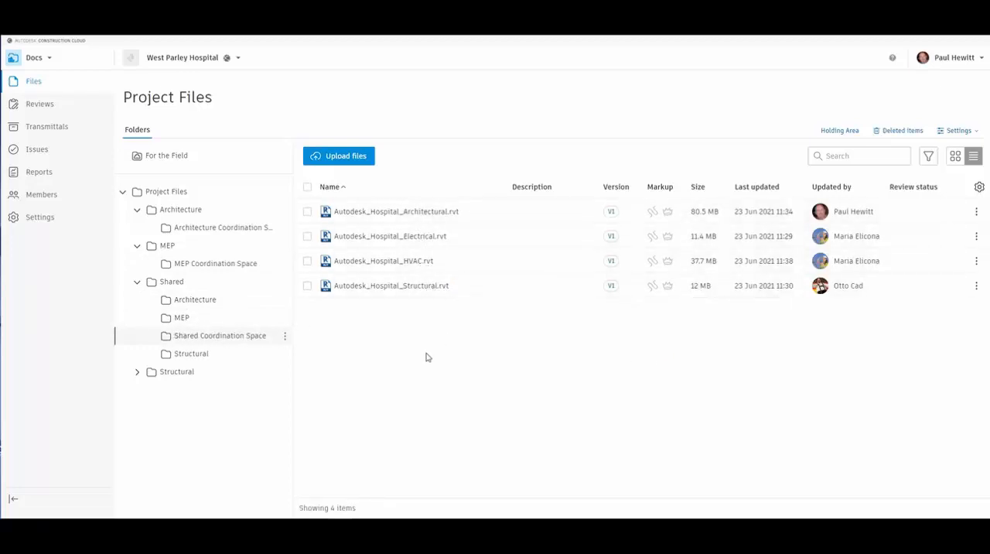
Switch to Model Coordination and create a coordination space named Shared Coordination Space, linked to the Shared Coordination Space folder under Project Files/Shared
click(48, 60)
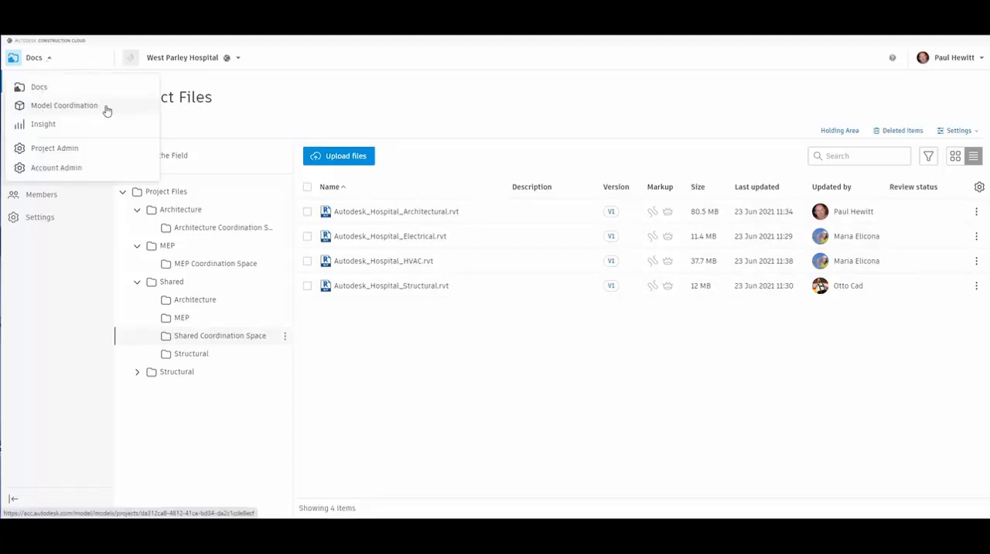
click(57, 111)
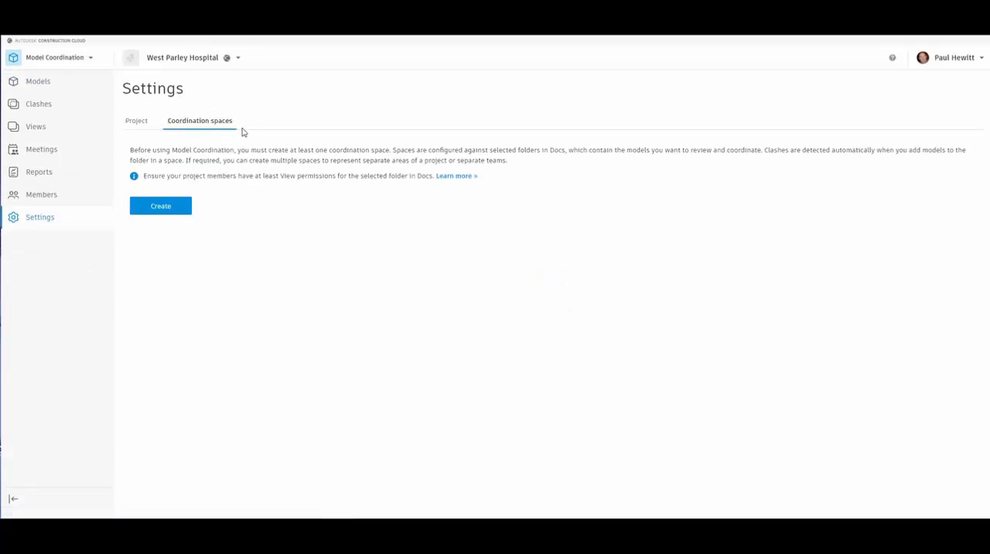
click(158, 205)
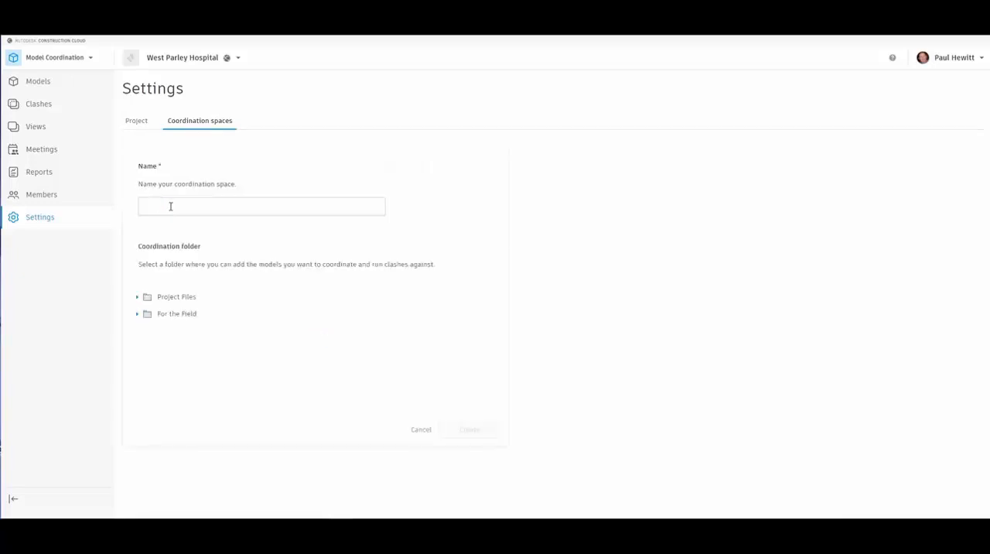
click(234, 205)
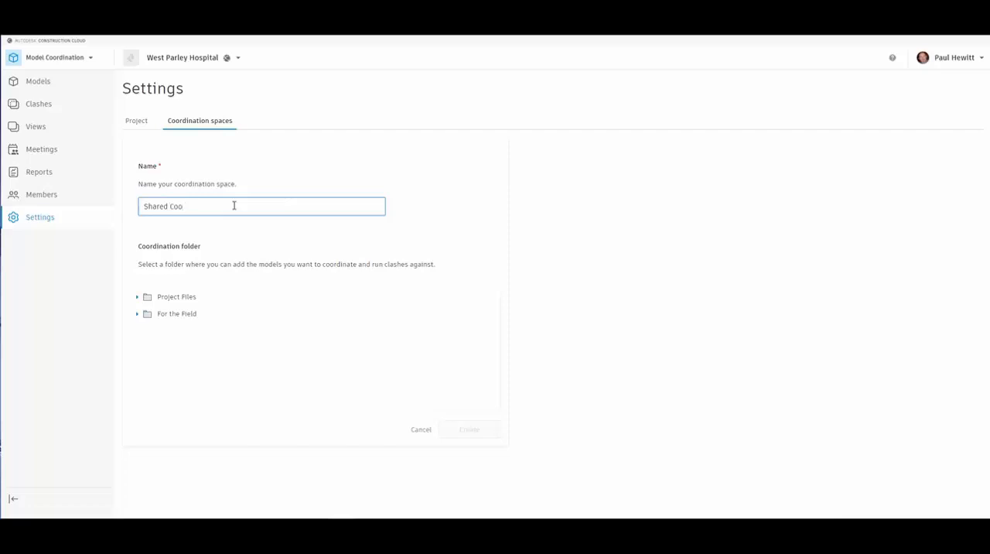
click(137, 298)
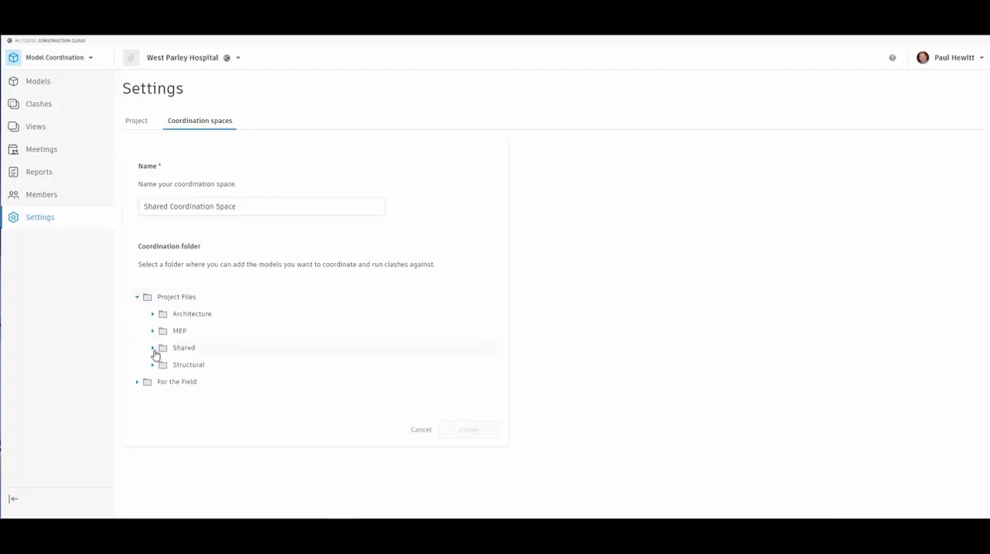
click(153, 349)
scroll(243, 377, down, 2)
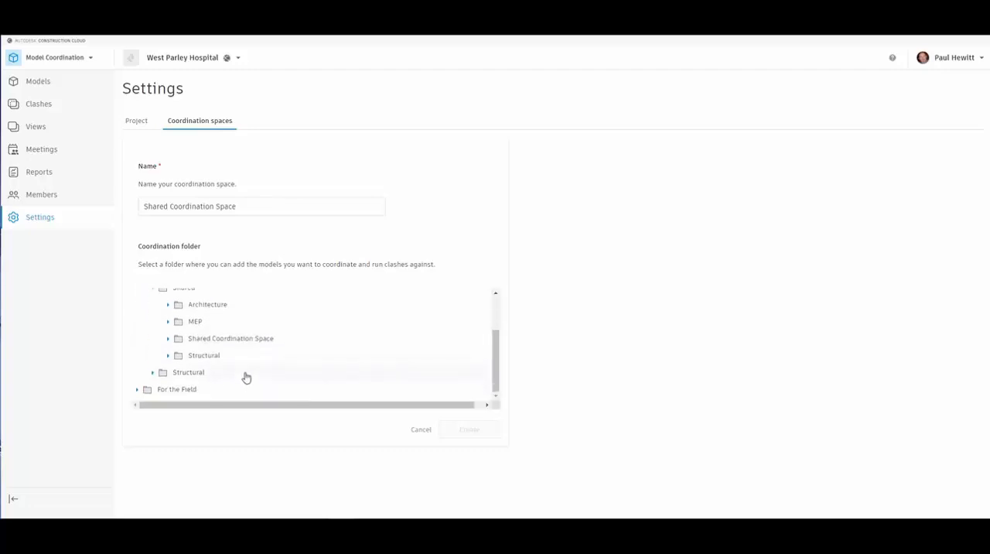
click(263, 341)
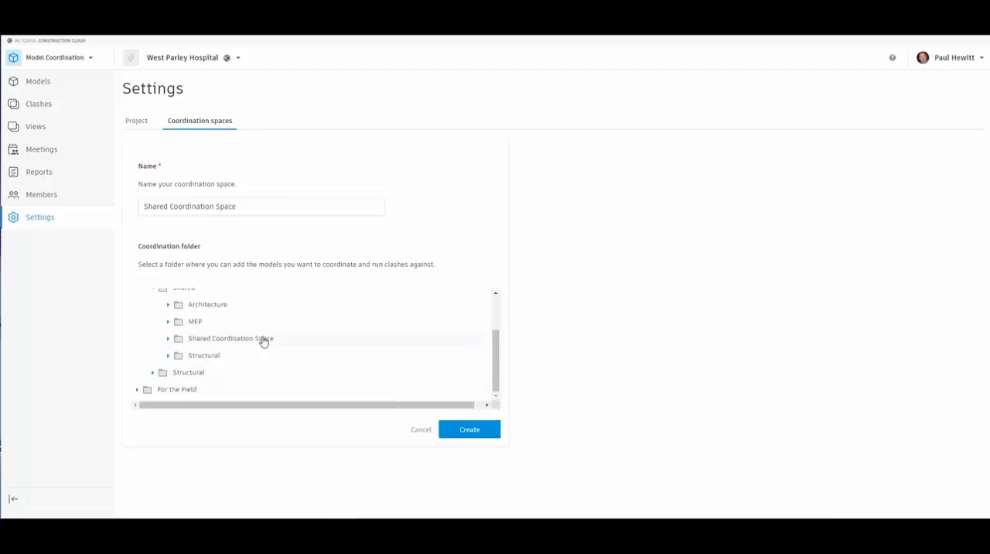
click(470, 430)
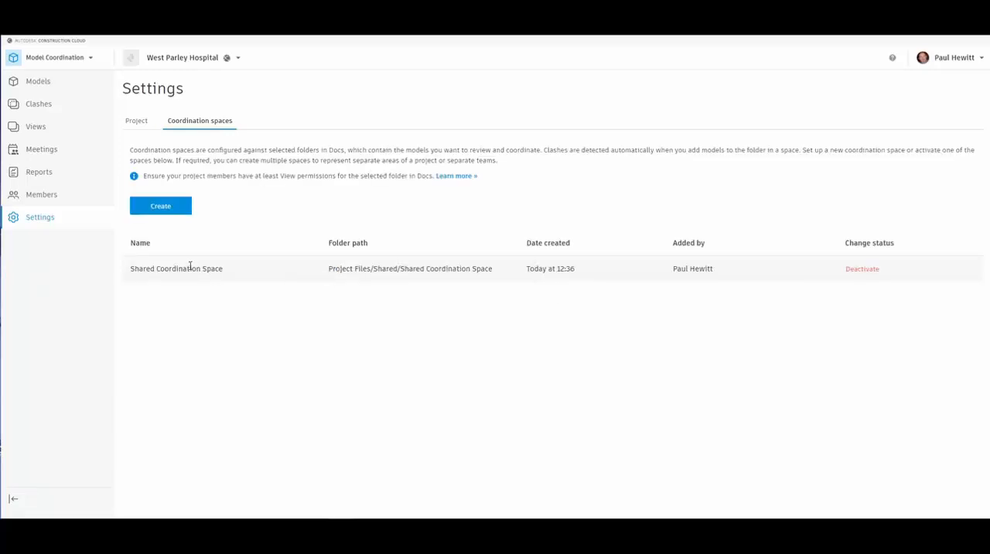
Create a coordination space named MEP Coordination Space, linked to the MEP Coordination Space folder under Project Files/MEP
click(159, 207)
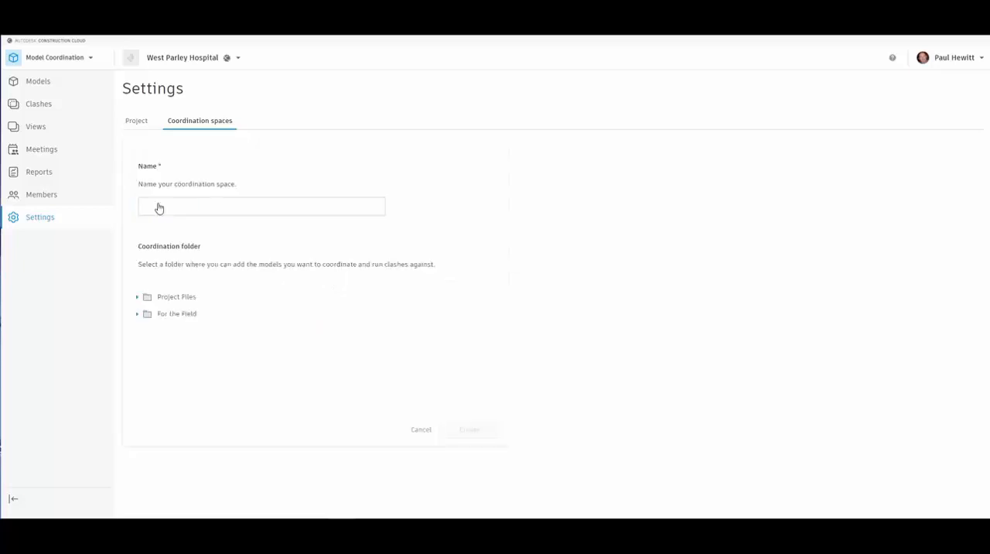
click(137, 298)
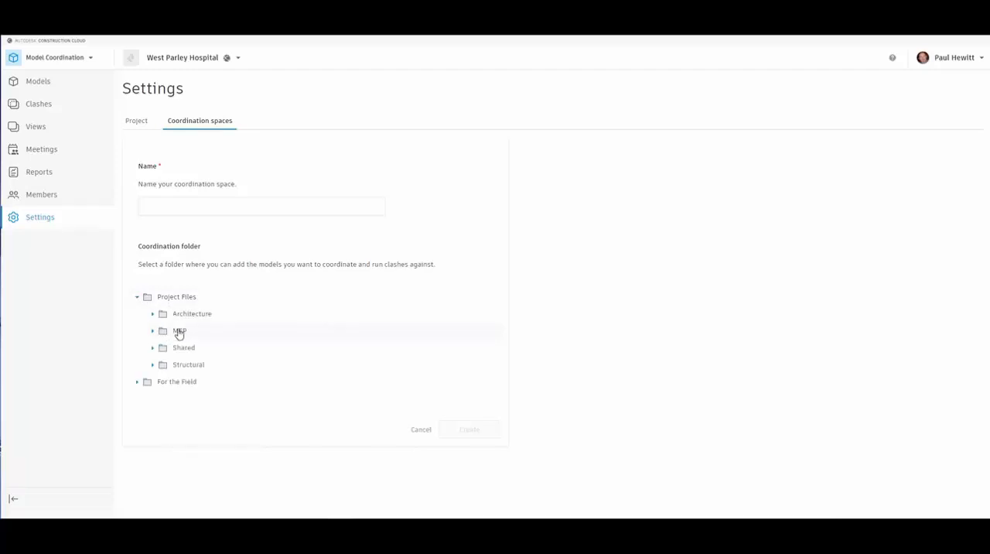
click(152, 332)
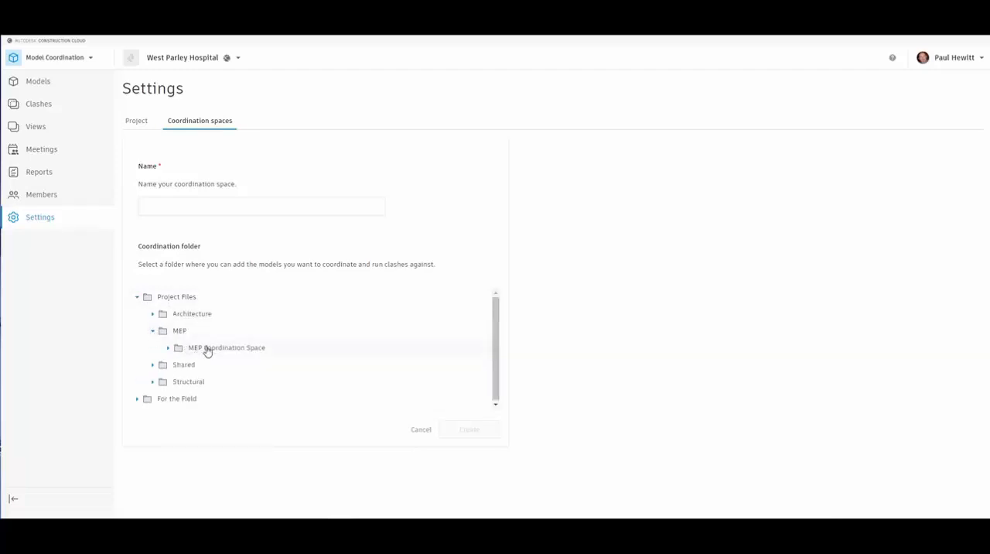
click(212, 347)
click(177, 208)
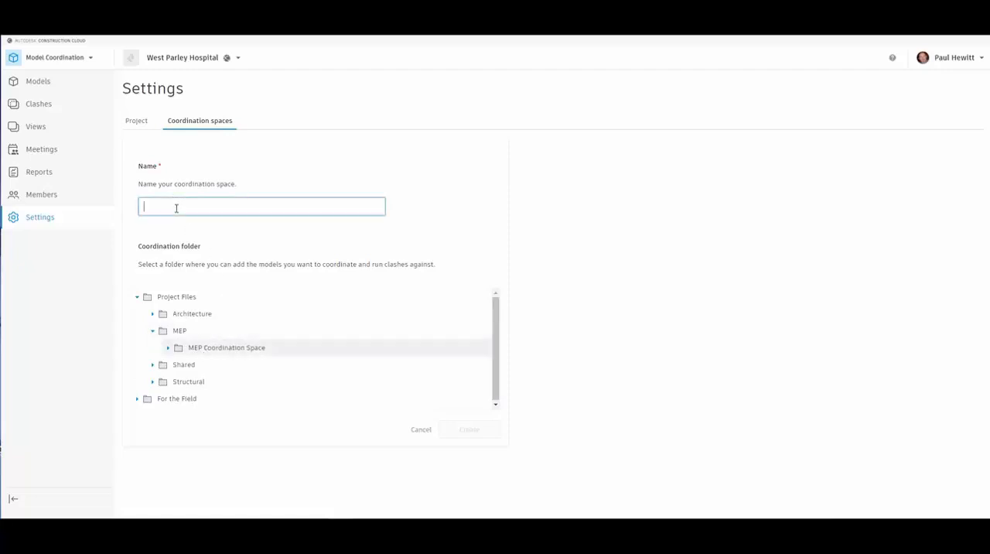
text(MEP Coordination Space)
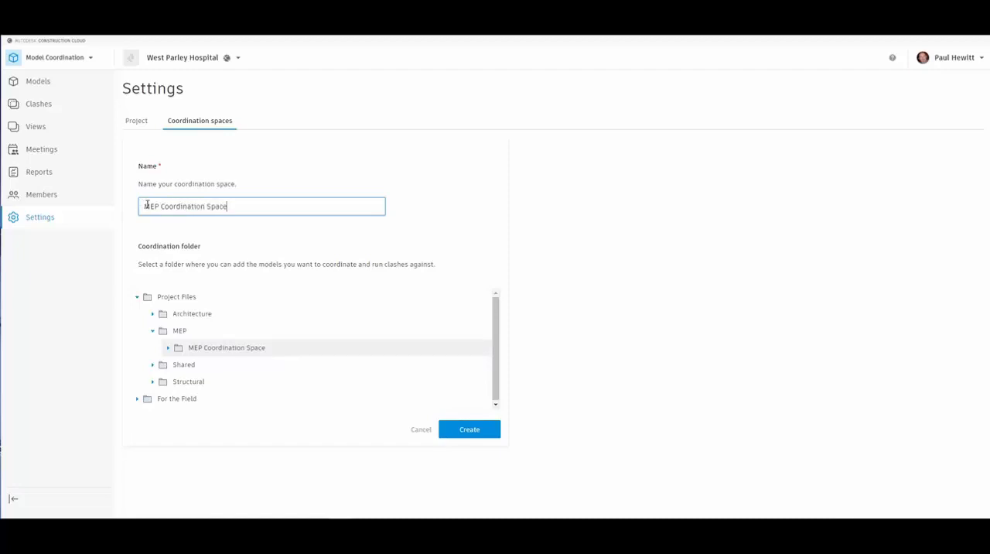
click(474, 431)
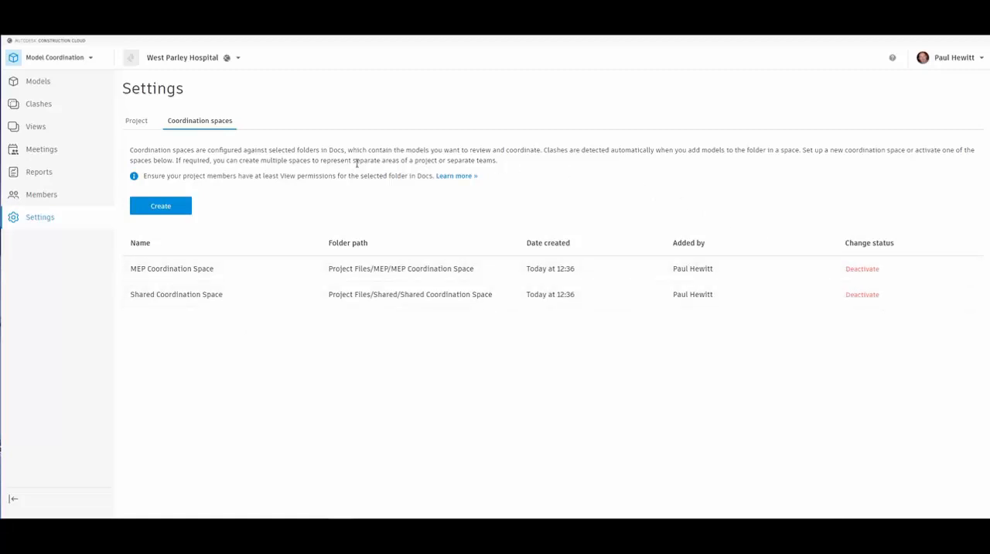
Open the Structural and HVAC models from the Shared Coordination Space together in the 3D viewer
click(35, 82)
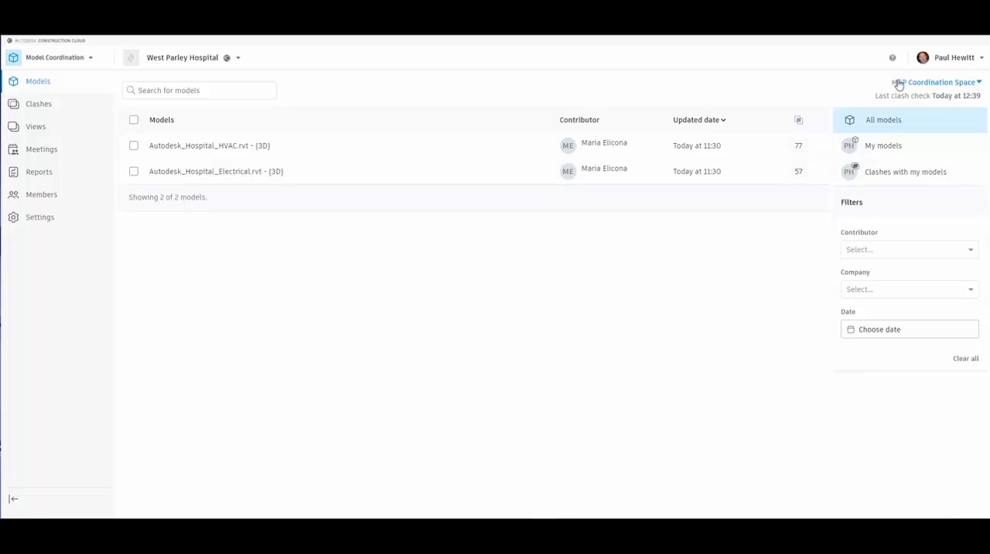
click(976, 84)
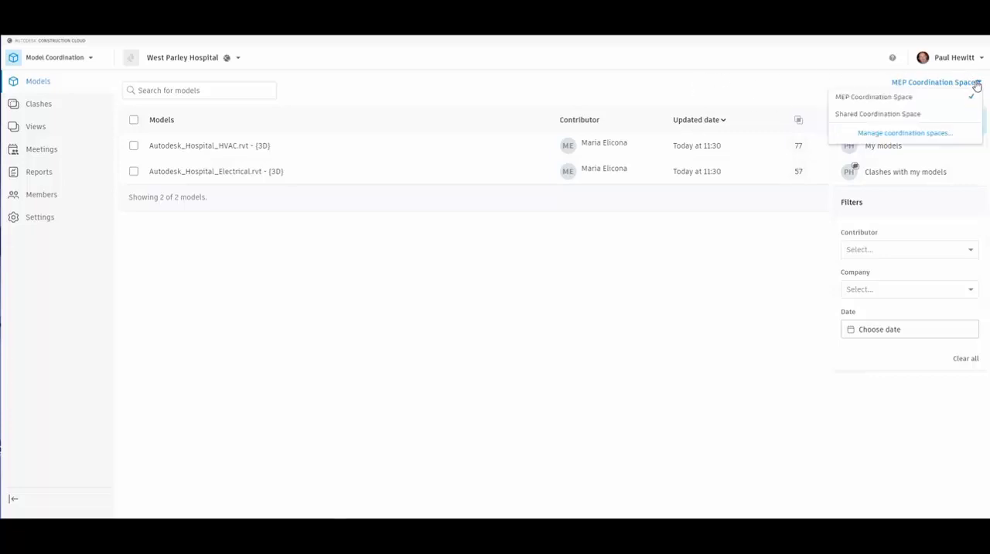
click(886, 116)
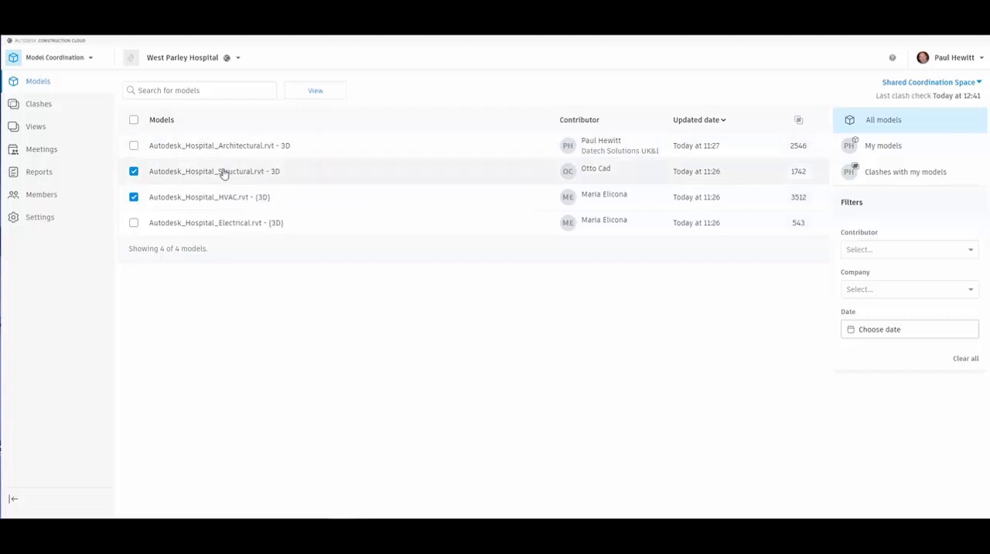
click(317, 91)
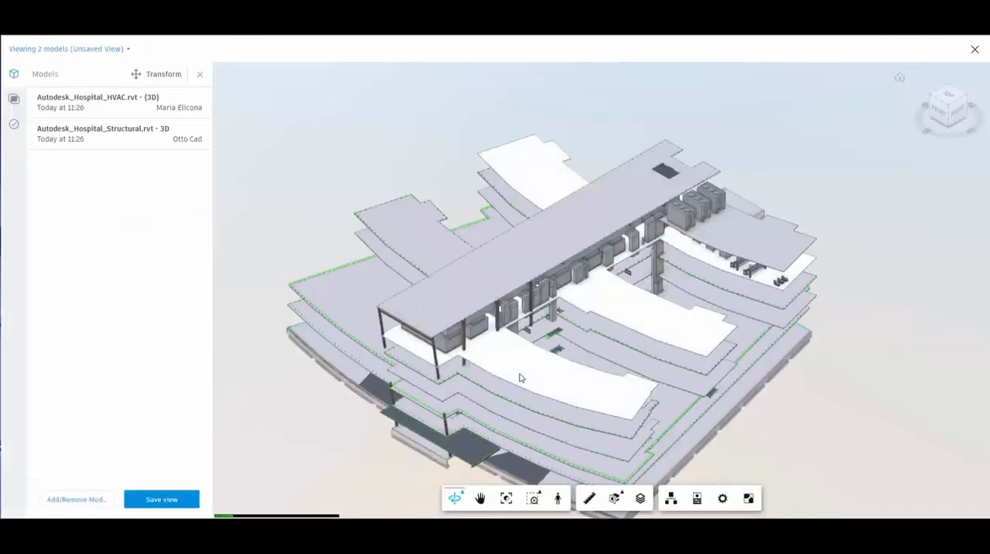
mouse_move(513, 370)
mouse_down()
mouse_move(626, 359)
mouse_move(847, 313)
mouse_move(544, 326)
mouse_move(490, 284)
mouse_move(521, 340)
mouse_move(534, 337)
mouse_move(541, 305)
mouse_move(526, 239)
mouse_move(687, 338)
mouse_move(763, 320)
mouse_up()
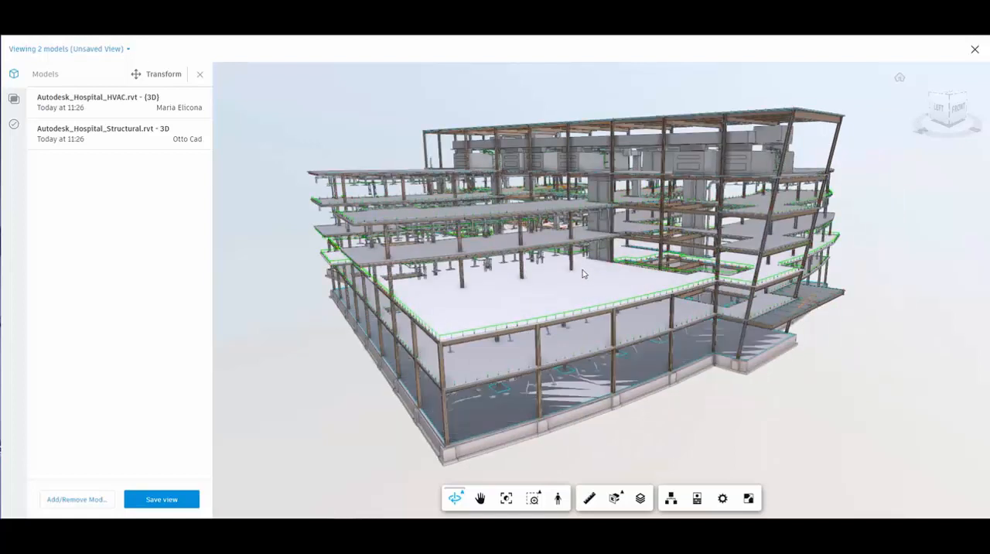
Save the combined model view as "Structural and HVAC" with the description "HVAC with Structural View", and close the viewer
click(179, 501)
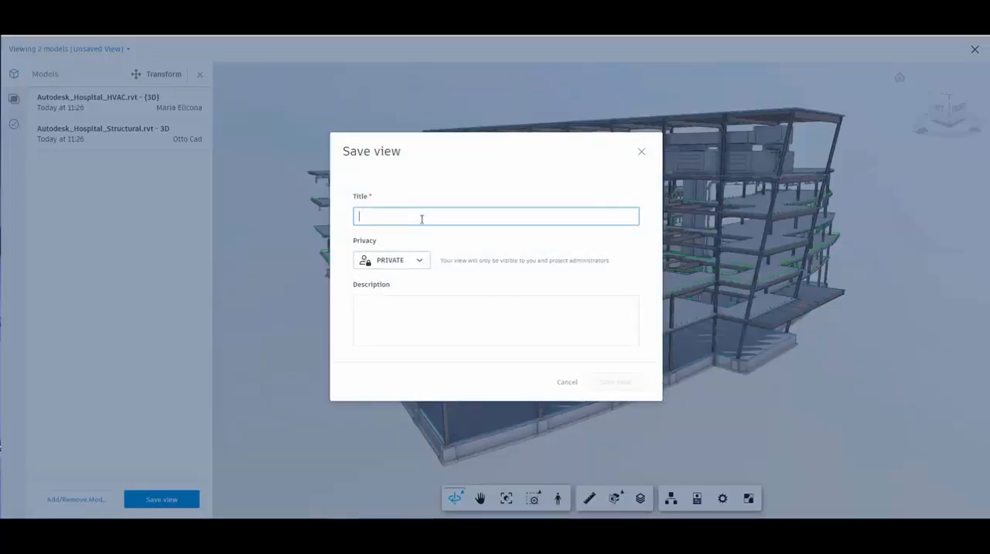
text(Structural and HVAC)
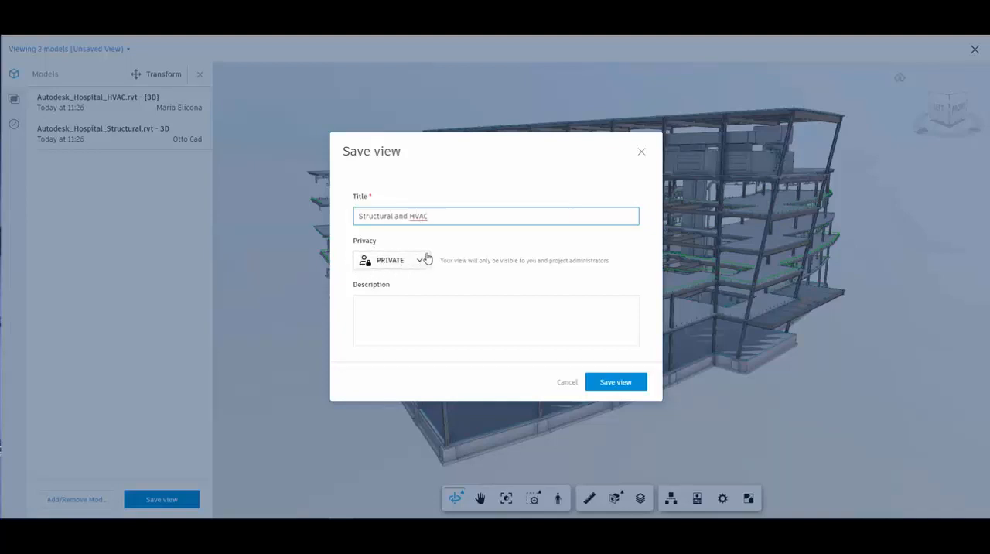
click(394, 308)
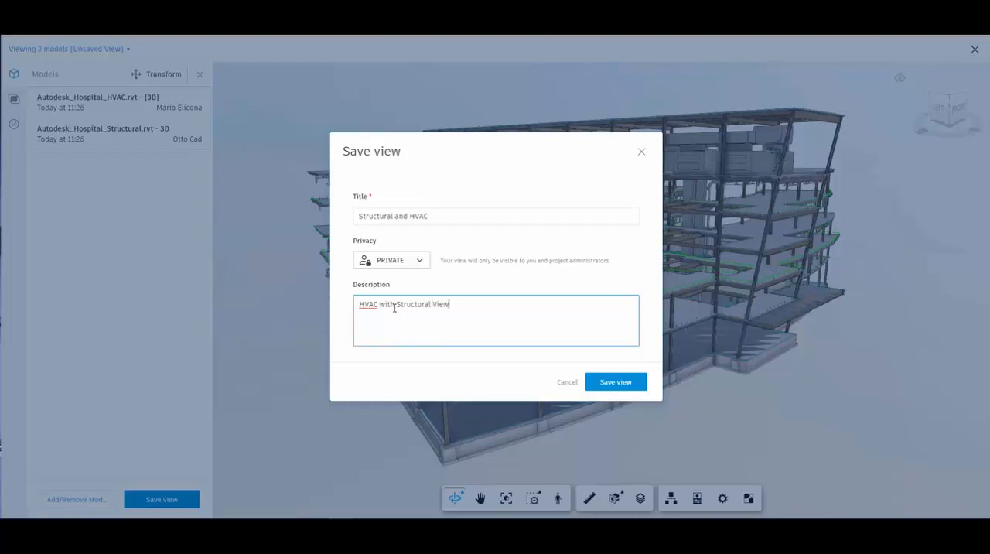
click(633, 383)
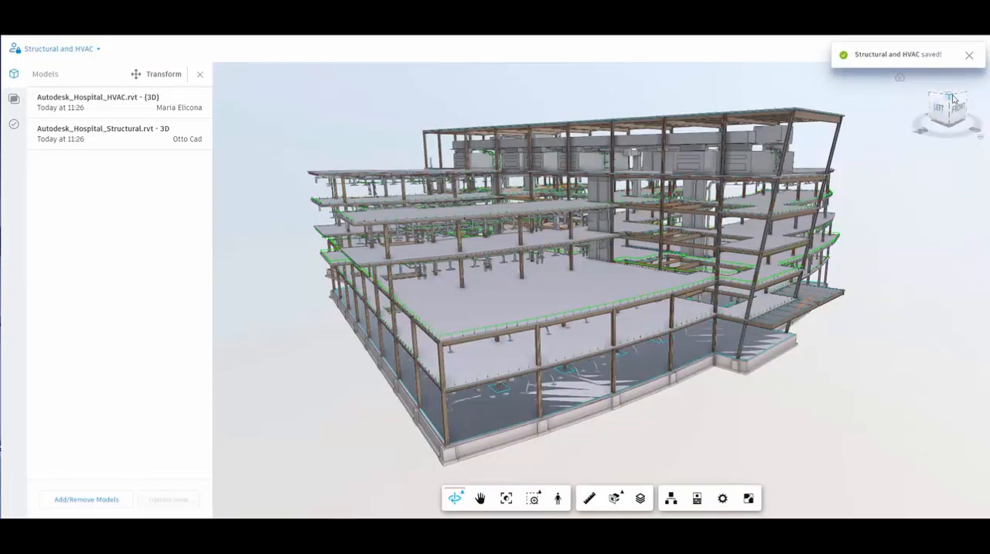
click(975, 51)
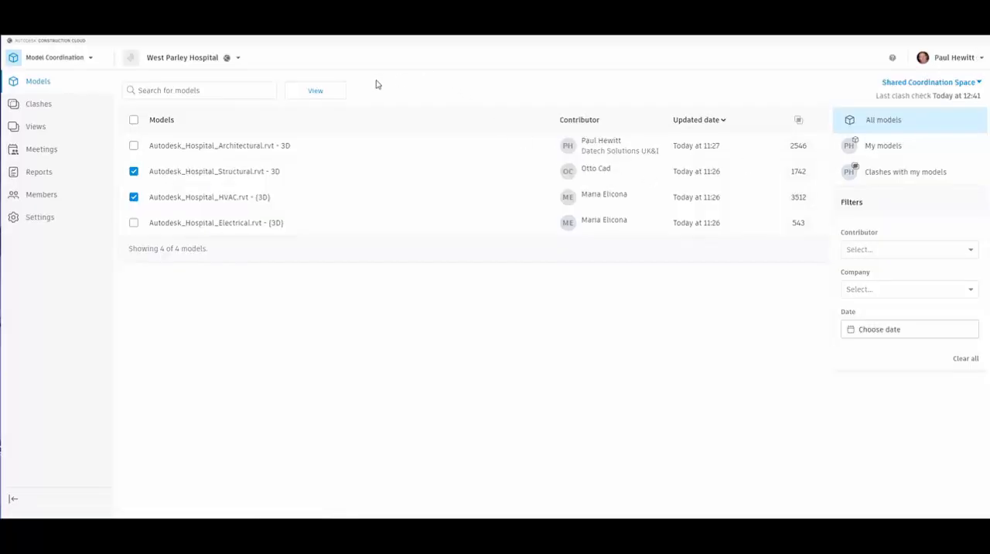
Set the privacy of the saved "Structural and HVAC" view to Published, update the view, and close the viewer
click(37, 127)
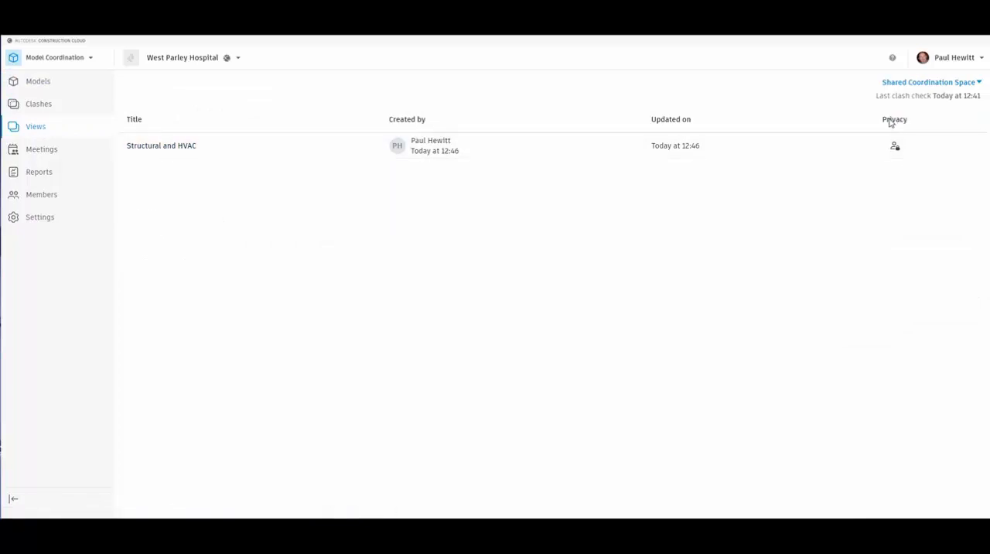
click(194, 151)
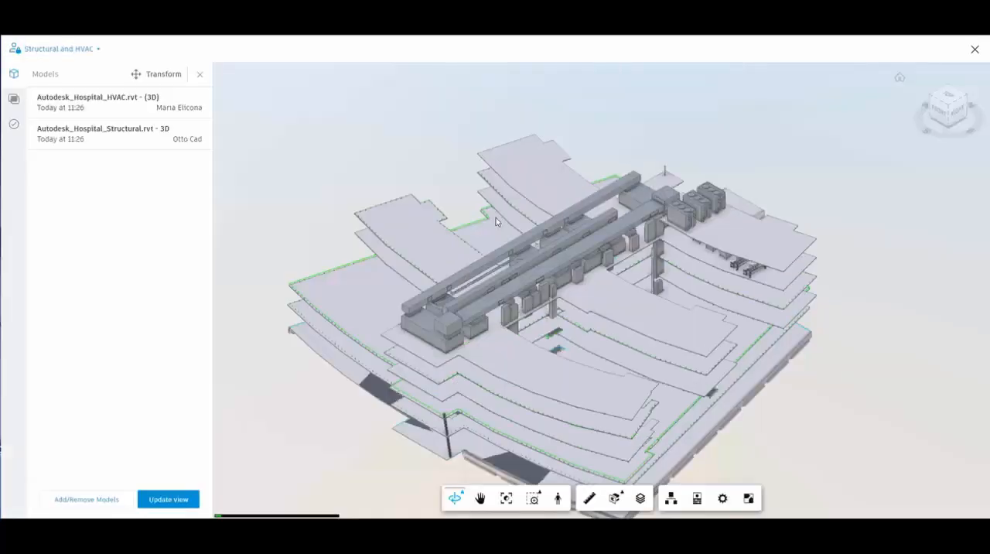
click(172, 505)
click(170, 501)
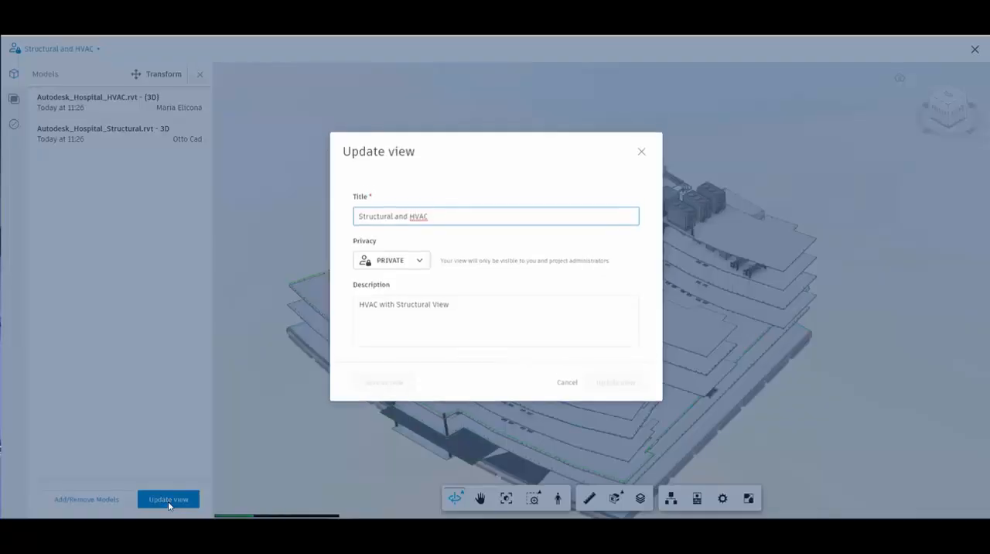
click(418, 263)
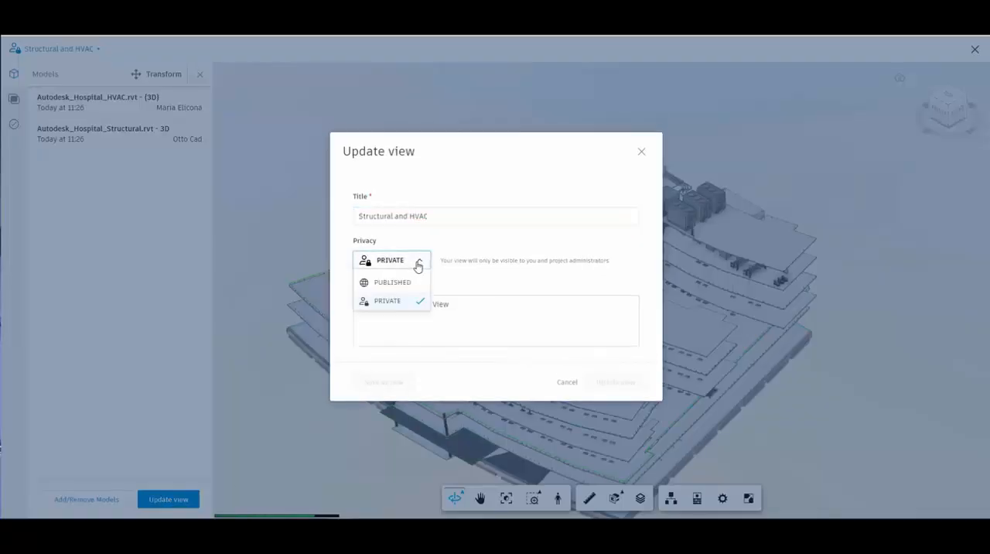
click(389, 282)
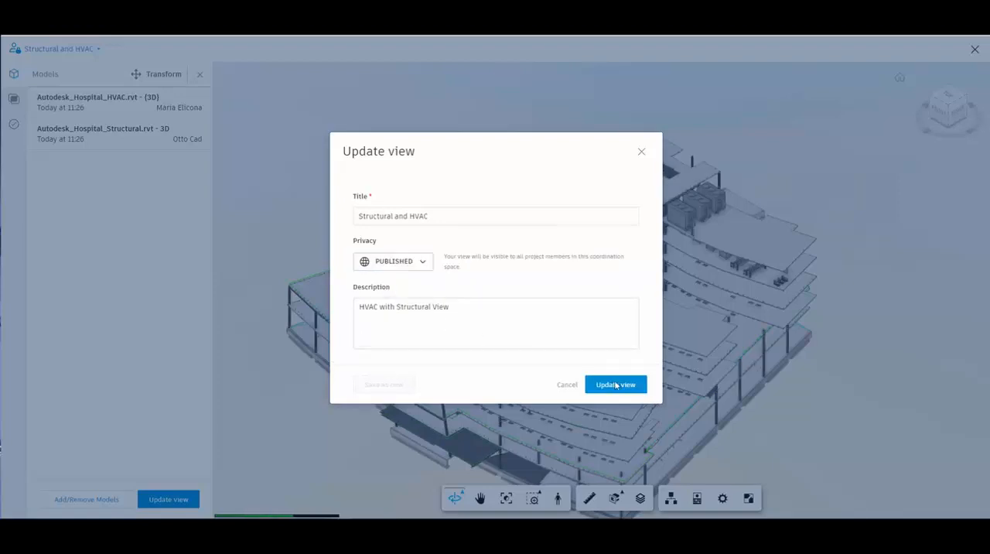
click(623, 385)
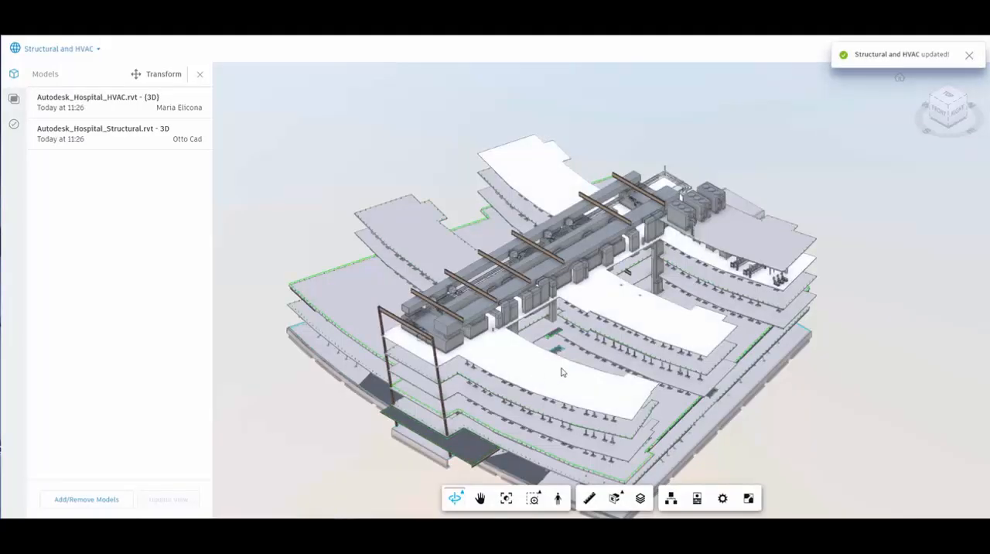
drag(564, 371, 754, 353)
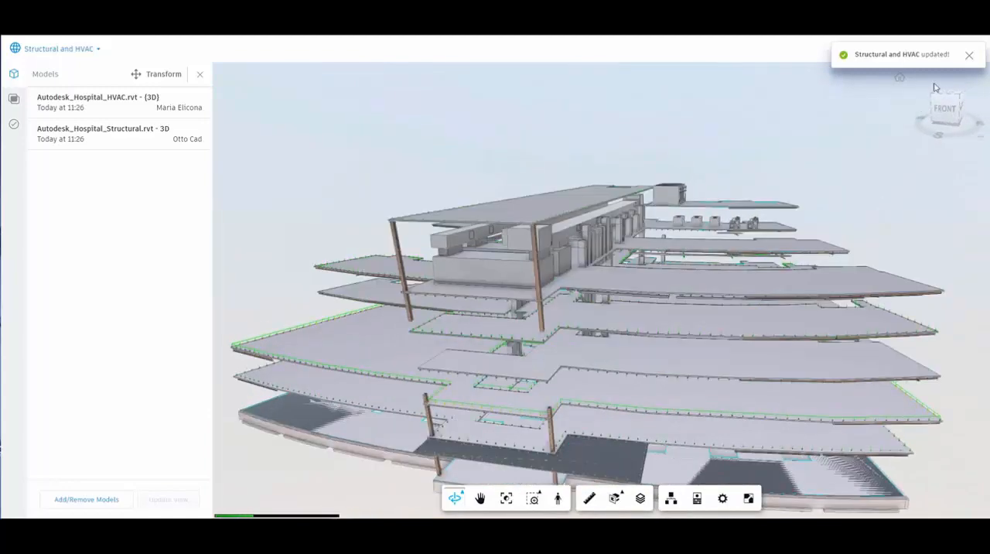
click(969, 56)
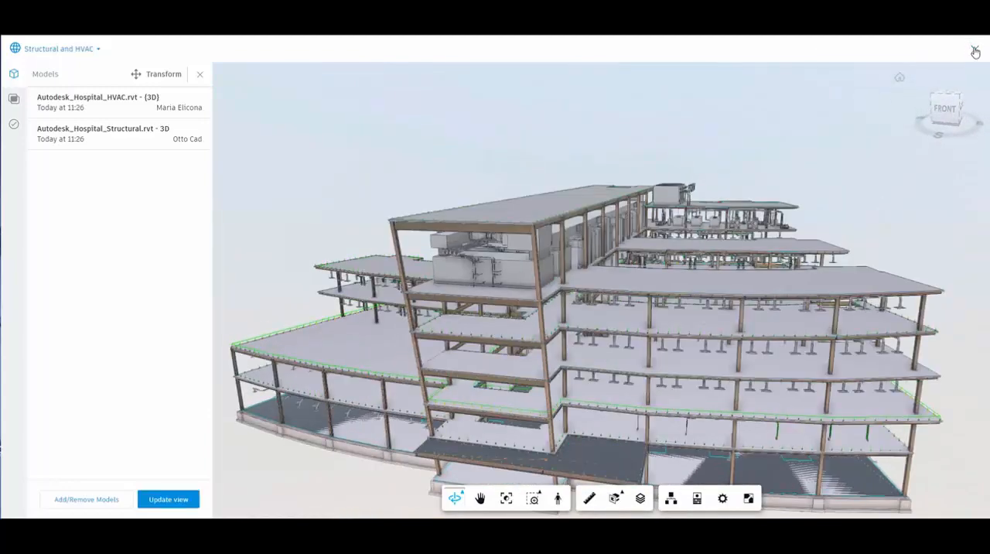
click(974, 49)
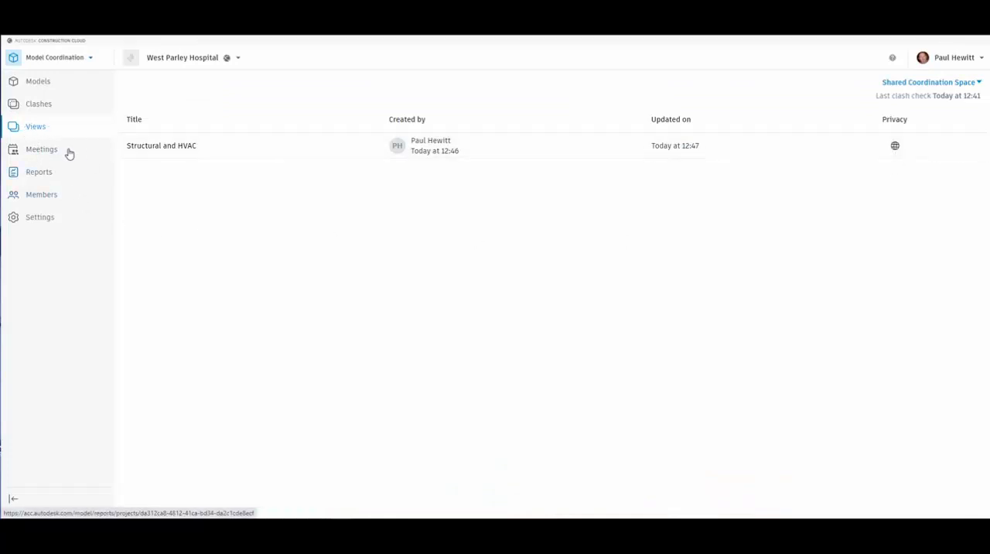
Open the active clashes between the Electrical model as primary and the HVAC model in the 3D viewer, keeping them grouped by Object
click(36, 104)
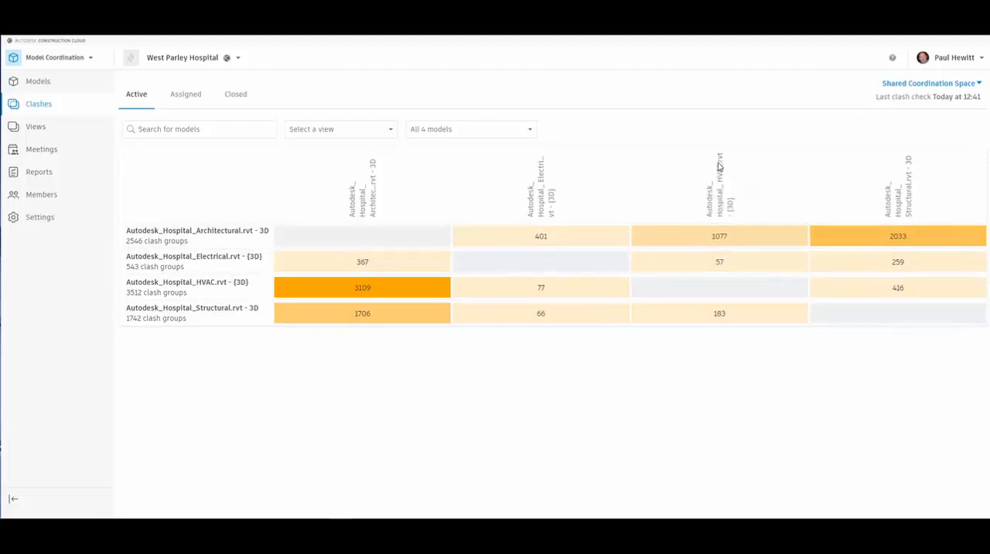
click(720, 263)
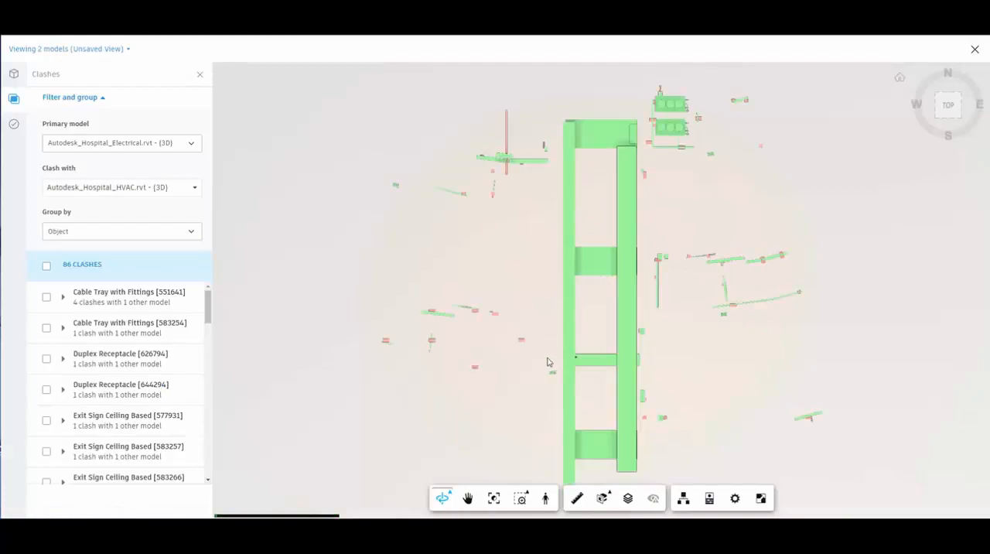
drag(549, 360, 693, 243)
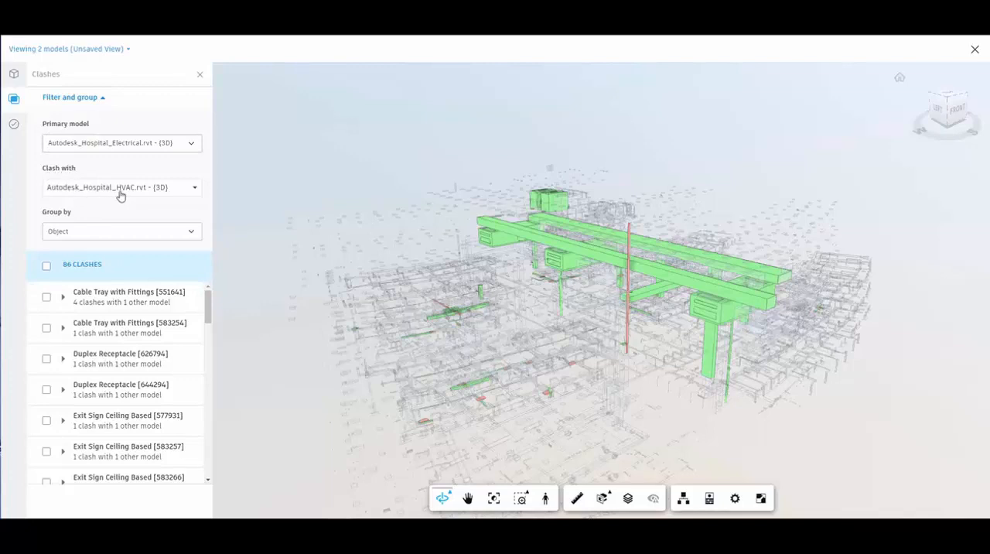
click(67, 234)
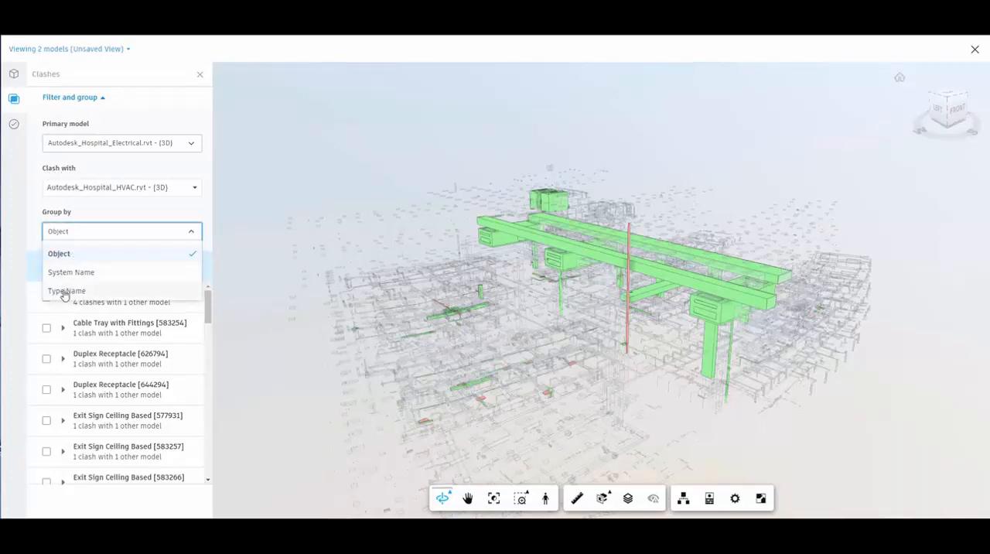
click(74, 234)
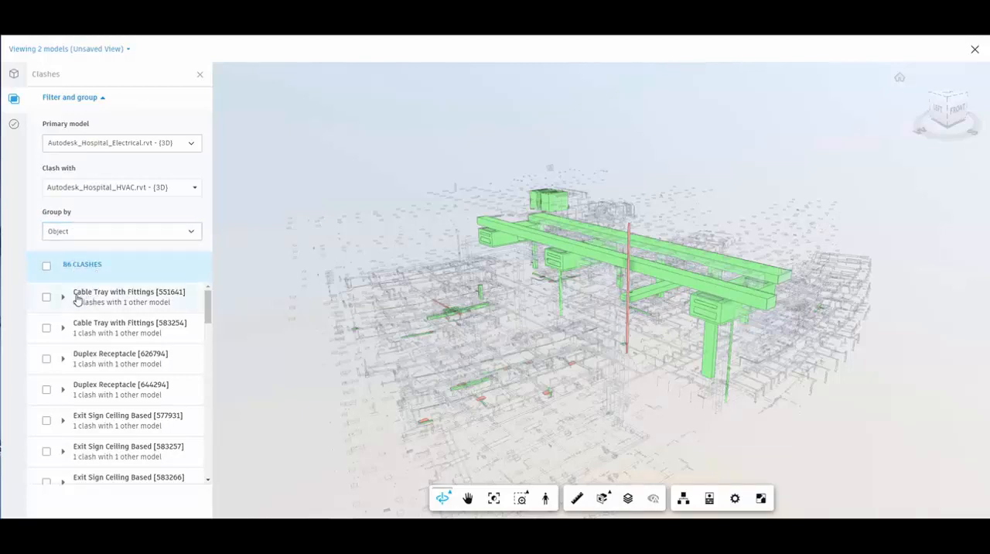
Isolate the Cable Tray with Fittings [551641] clash group and examine up close where it meets the HVAC objects
click(110, 293)
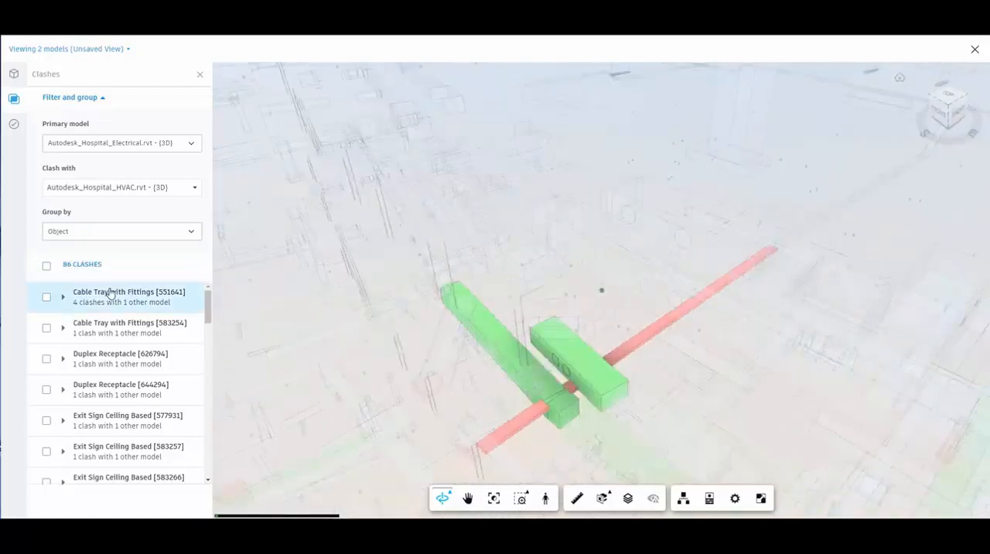
drag(588, 426, 560, 384)
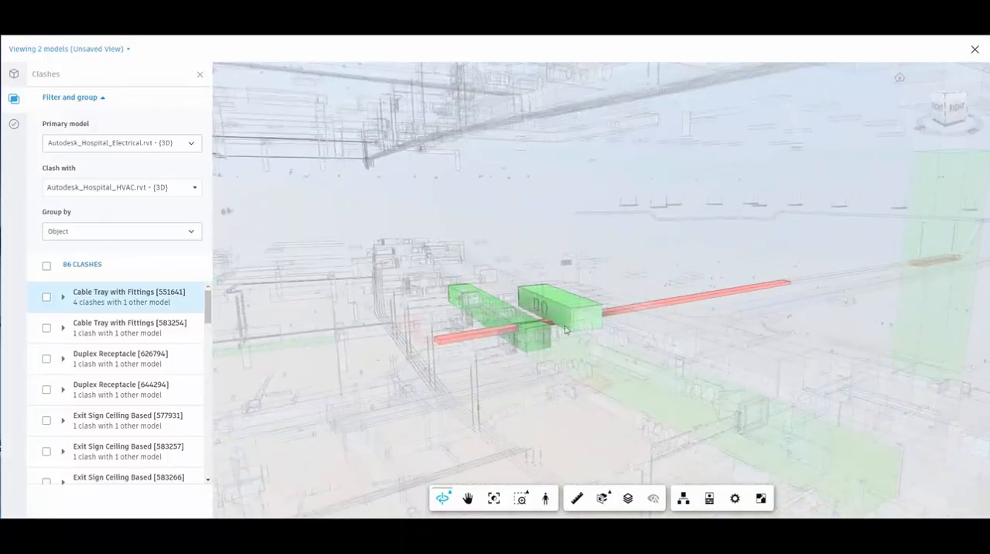
scroll(555, 331, up, 5)
scroll(546, 338, up, 4)
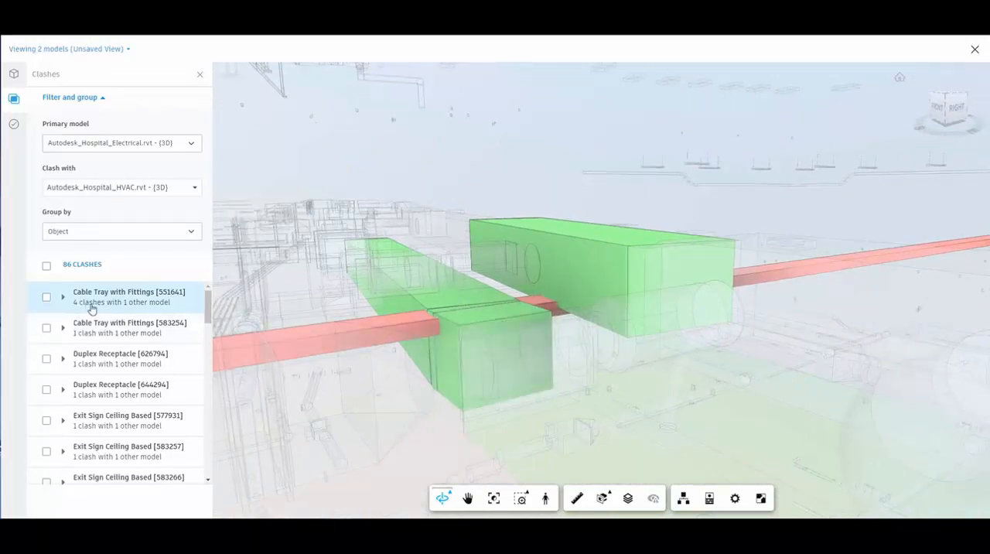
drag(605, 375, 756, 380)
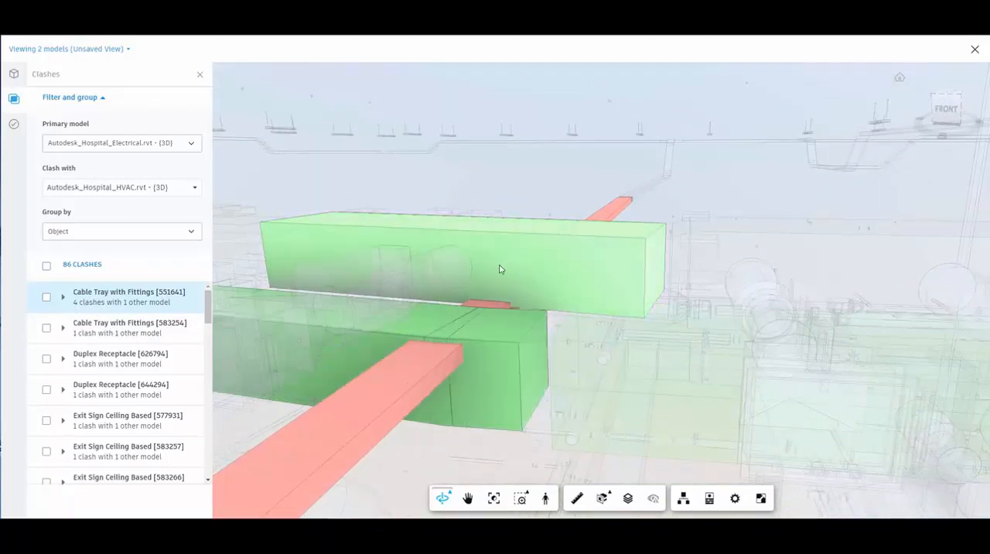
Create an issue from the Cable Tray with Fittings [551641] clash group, placing its push pin on the green clashing object beside the tray
click(46, 297)
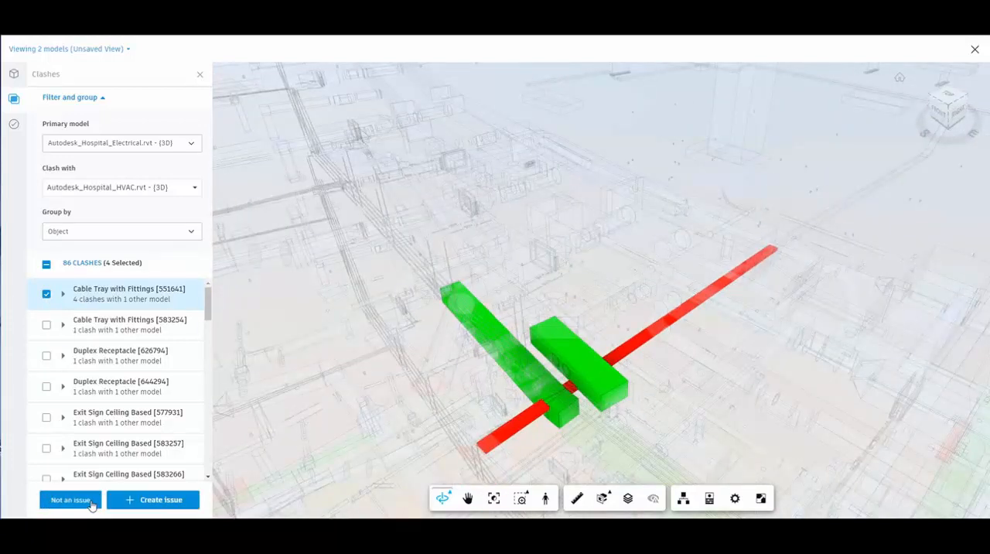
click(177, 502)
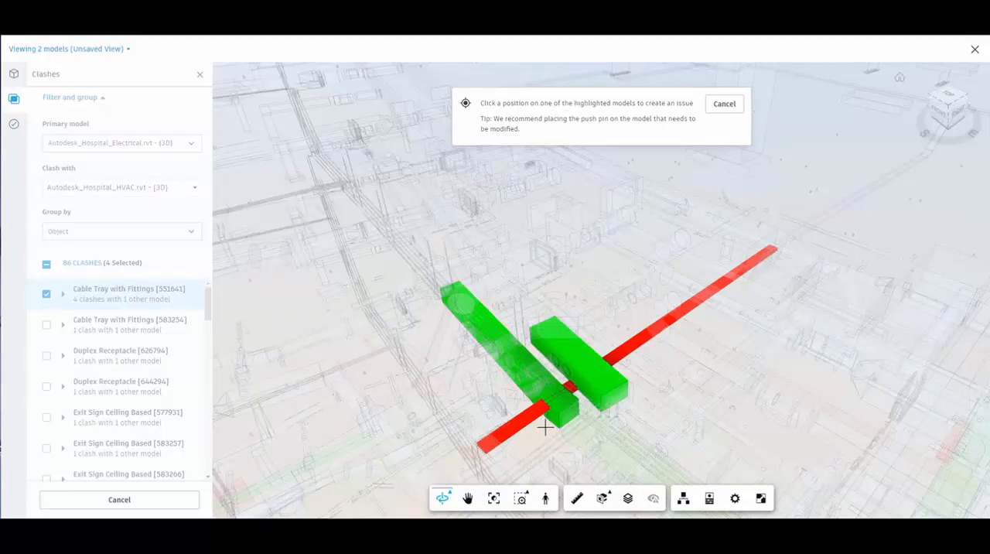
click(571, 404)
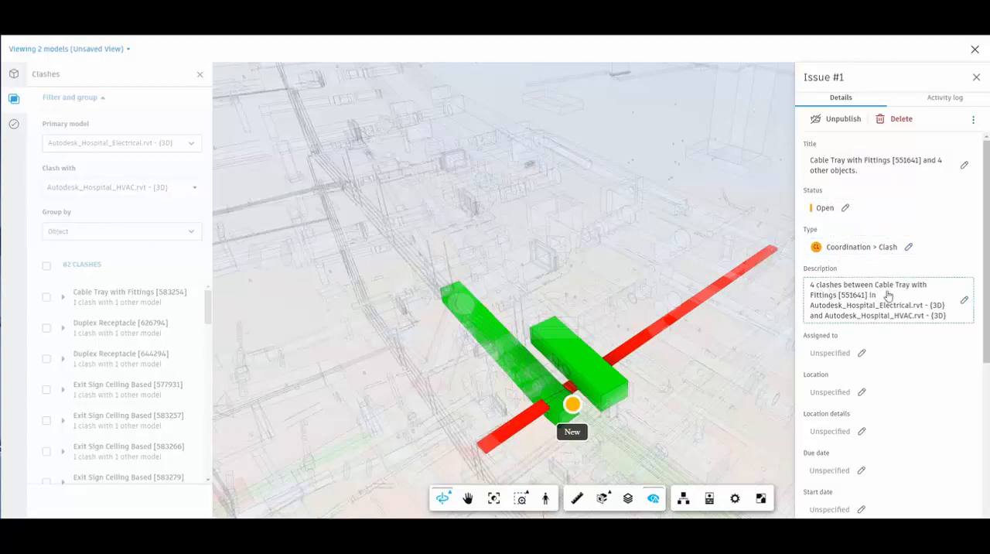
Assign the issue to the project member who contributed the HVAC and Electrical models, and set the due date to 30 Jun 2021
scroll(910, 325, down, 1)
scroll(909, 326, down, 1)
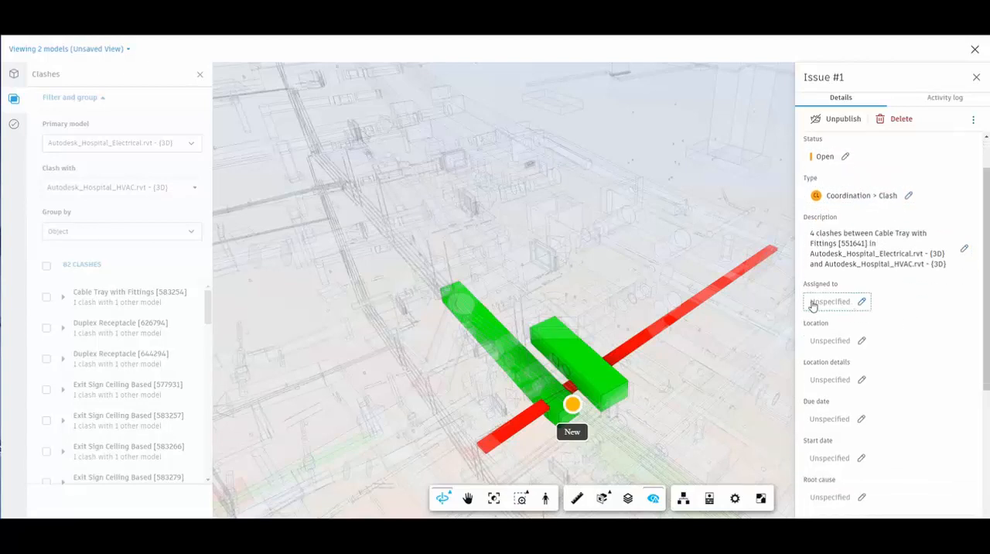
click(842, 303)
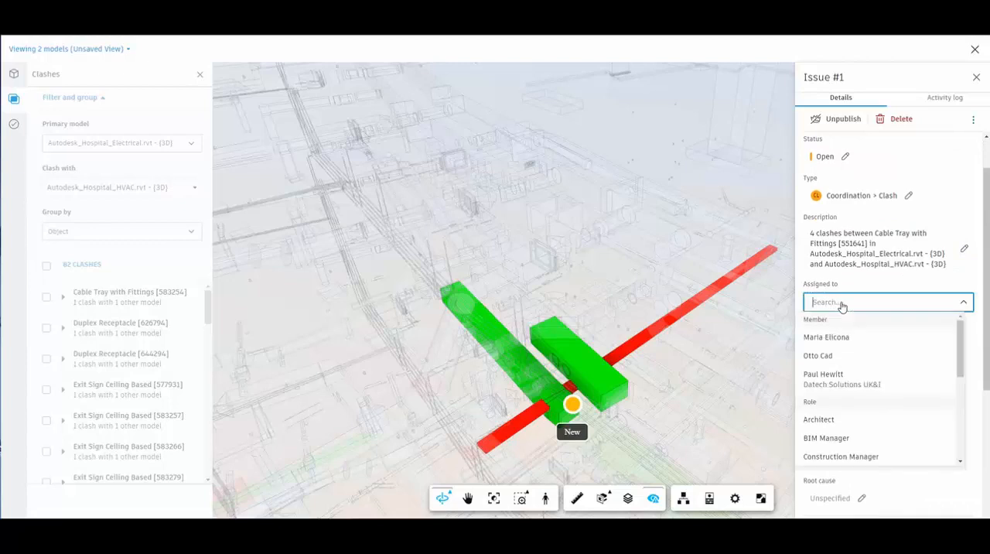
click(835, 338)
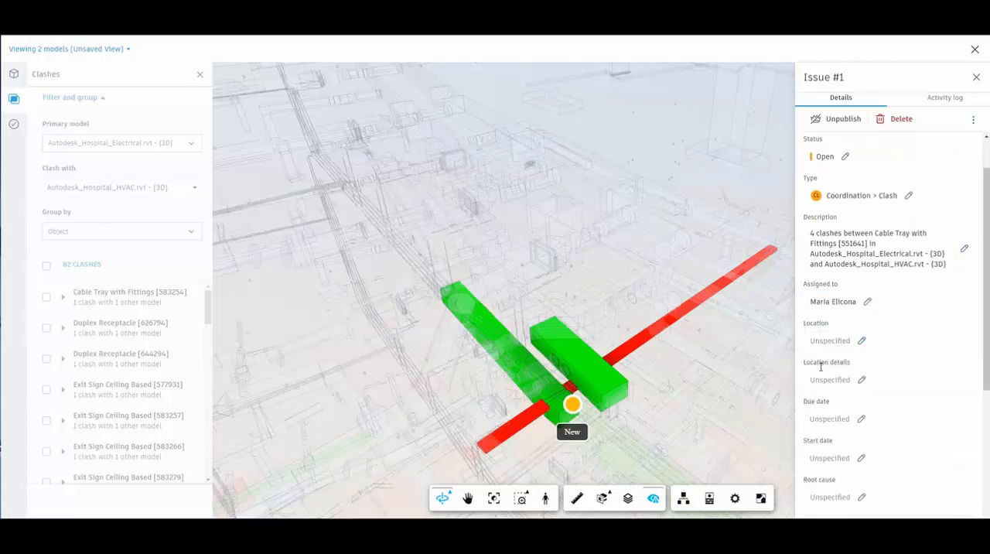
click(836, 419)
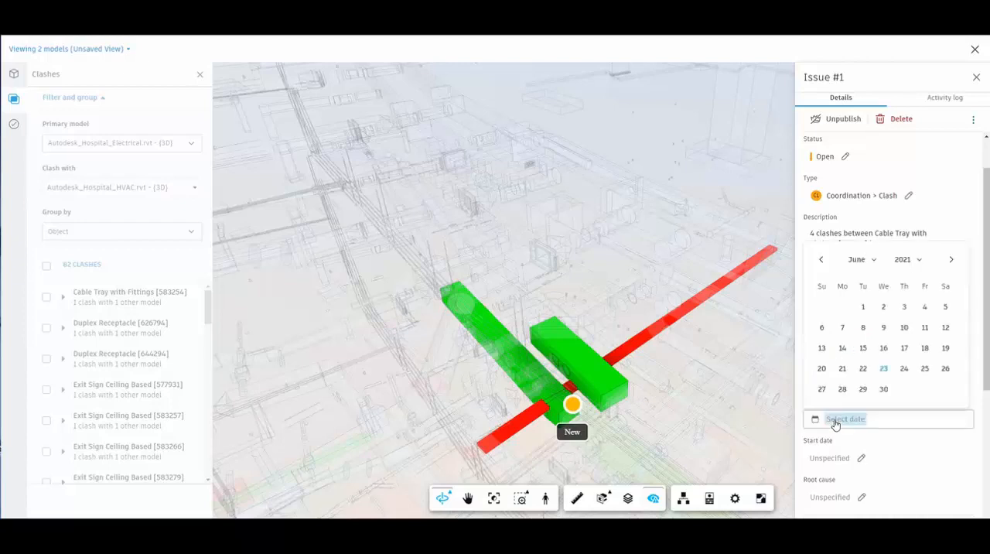
click(883, 388)
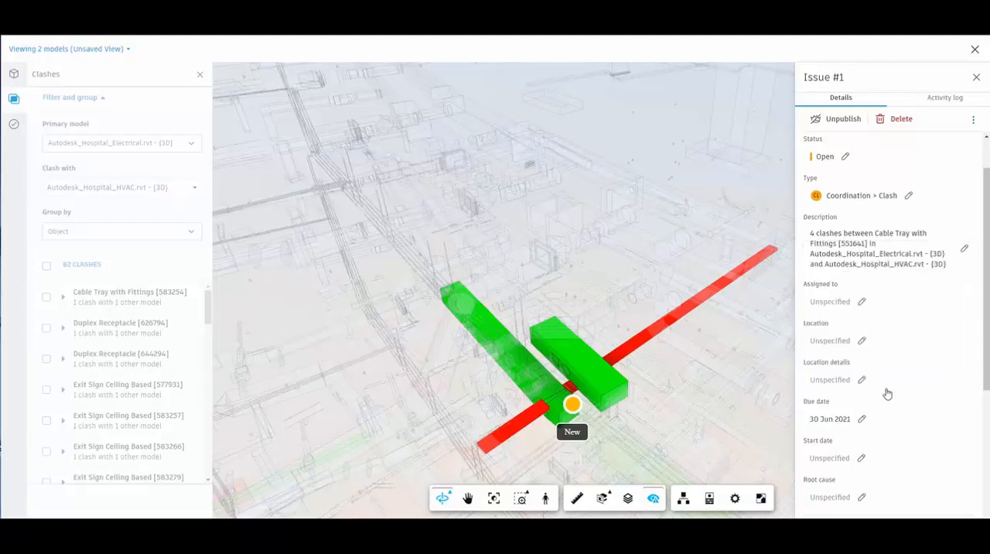
Set the issue's start date to 23 Jun 2021 and its root cause to Coordination > Design Coordination
scroll(897, 384, down, 3)
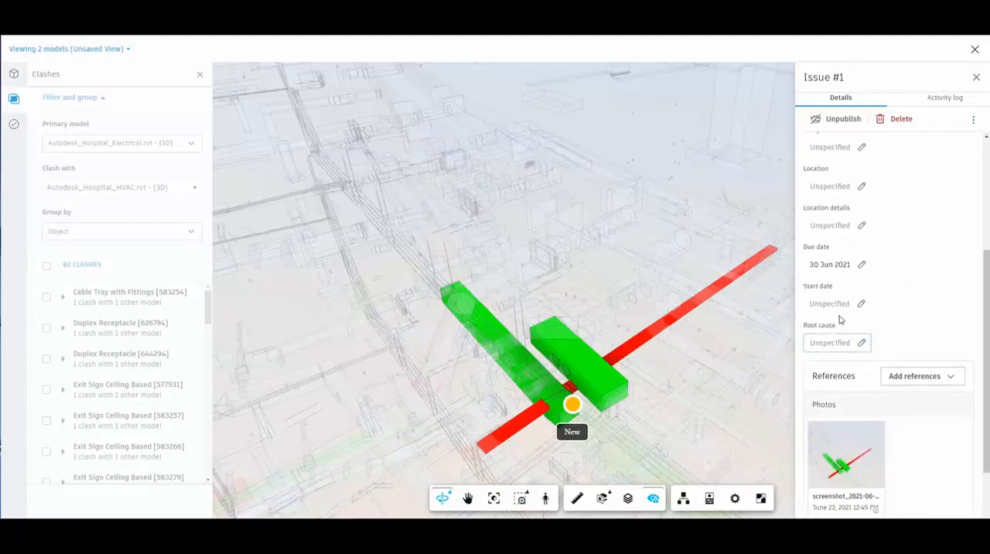
click(835, 304)
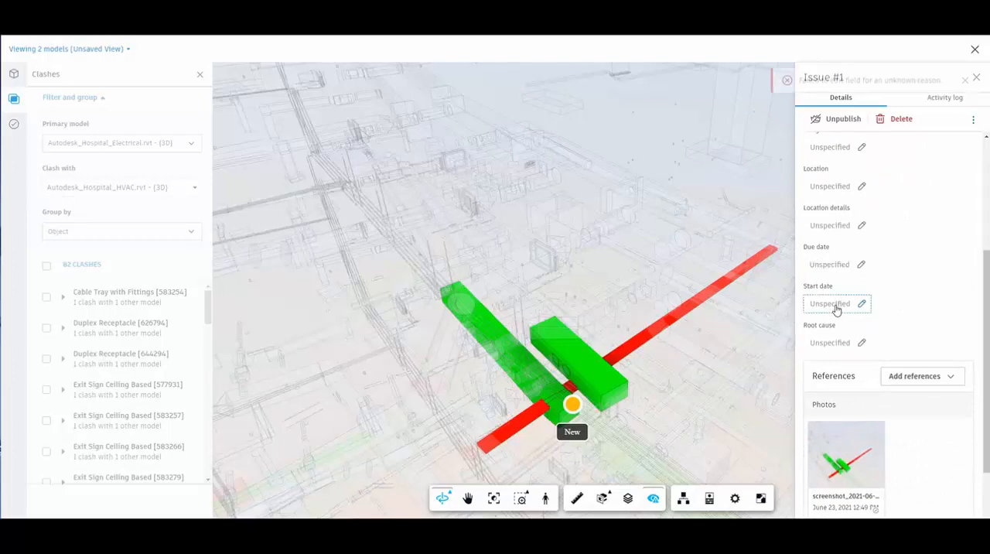
click(883, 442)
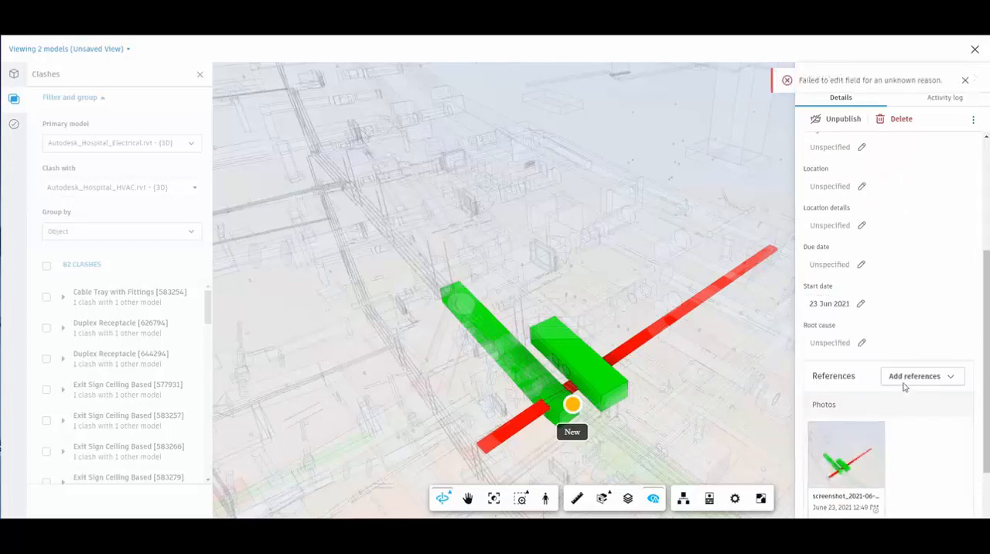
click(826, 238)
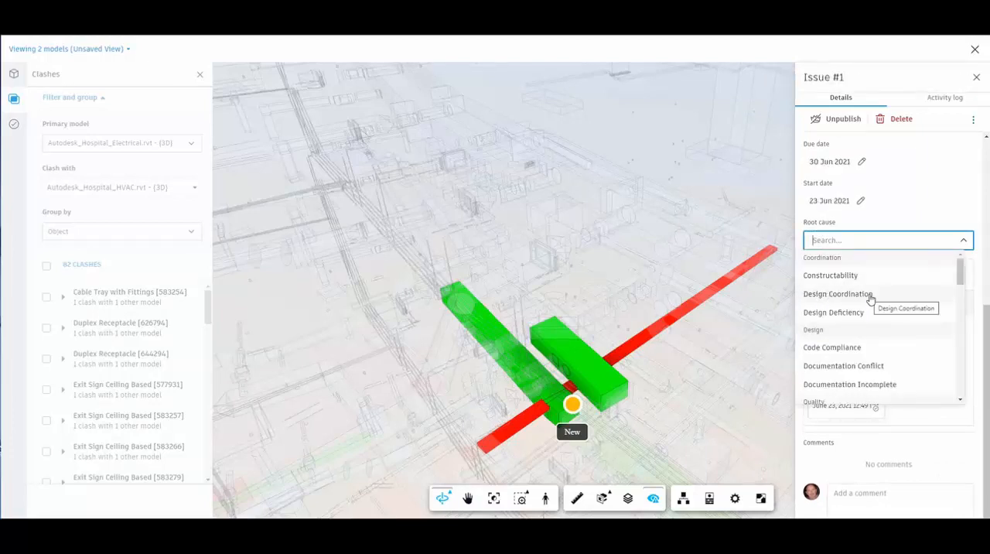
click(838, 293)
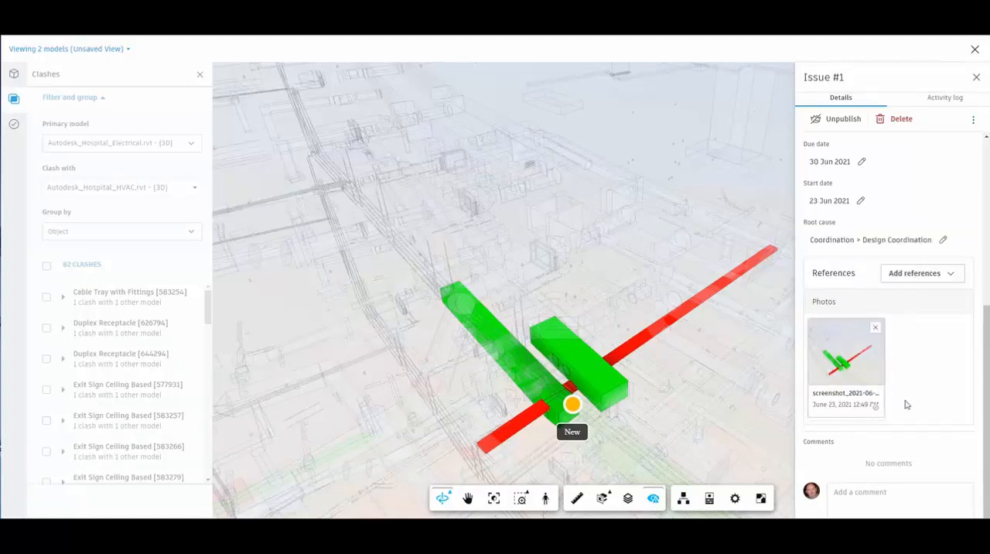
Add the comment "Please check this out and update as needed" to the issue and submit it
scroll(963, 408, down, 1)
click(900, 470)
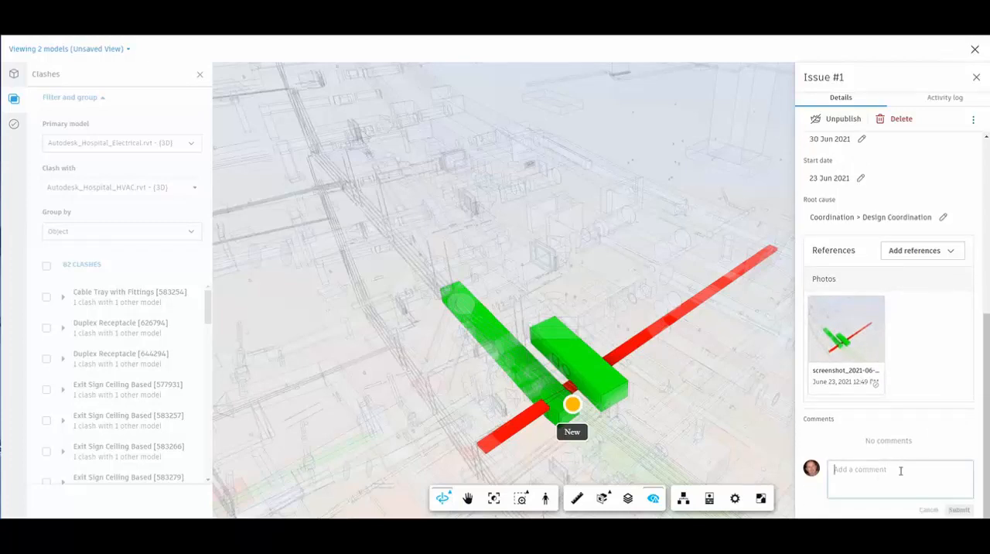
text(Pl)
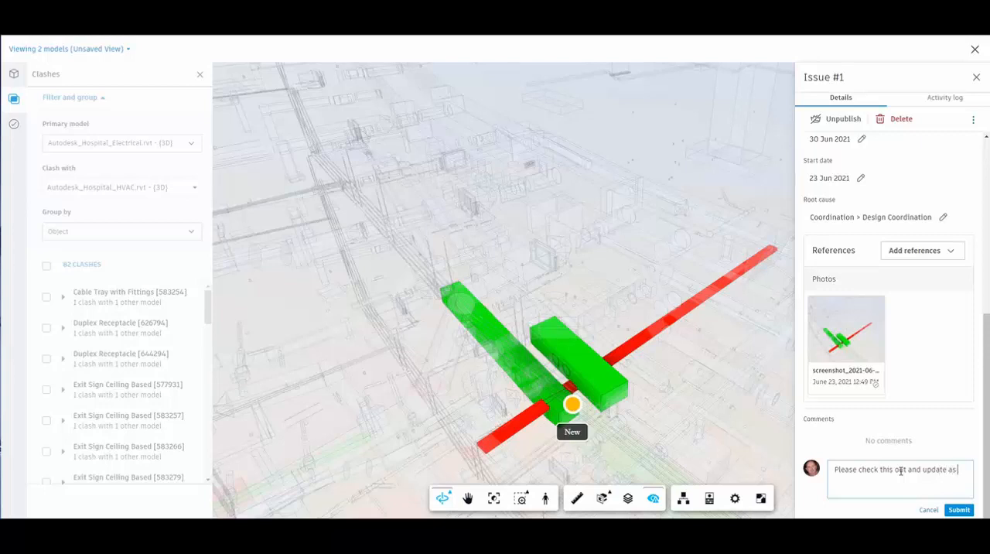
text(eded.)
click(957, 510)
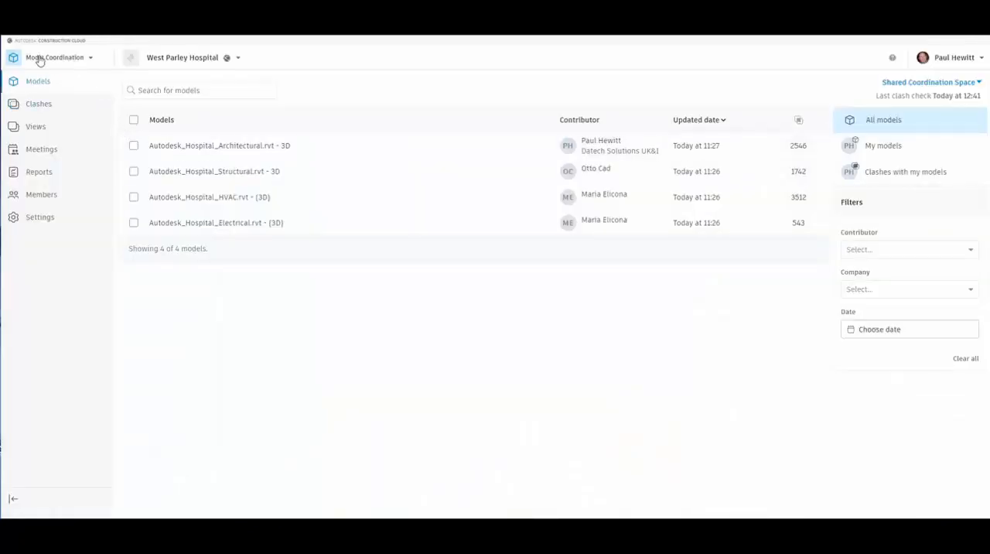
Switch to Docs and review the details of the Cable Tray with Fittings [551641] issue down to its comments
click(73, 61)
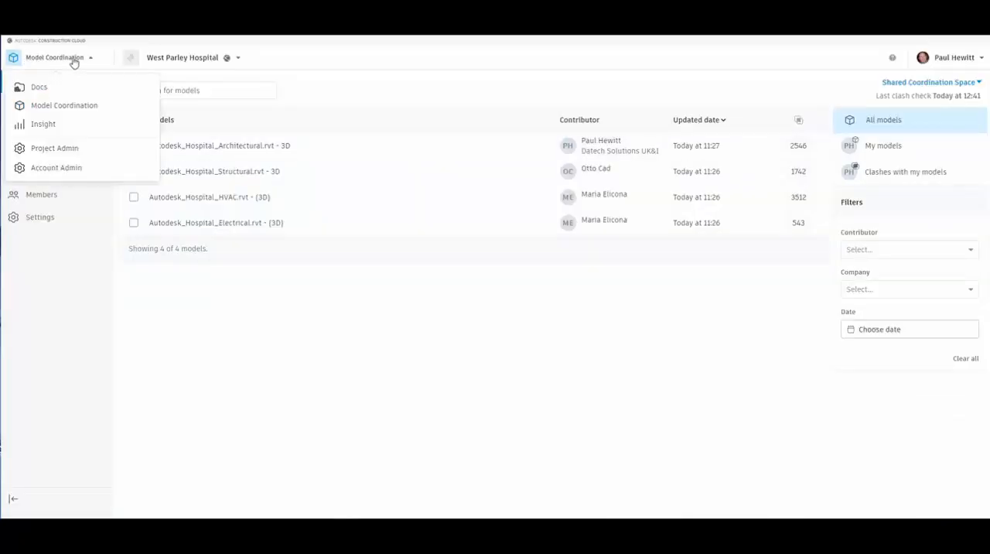
click(38, 88)
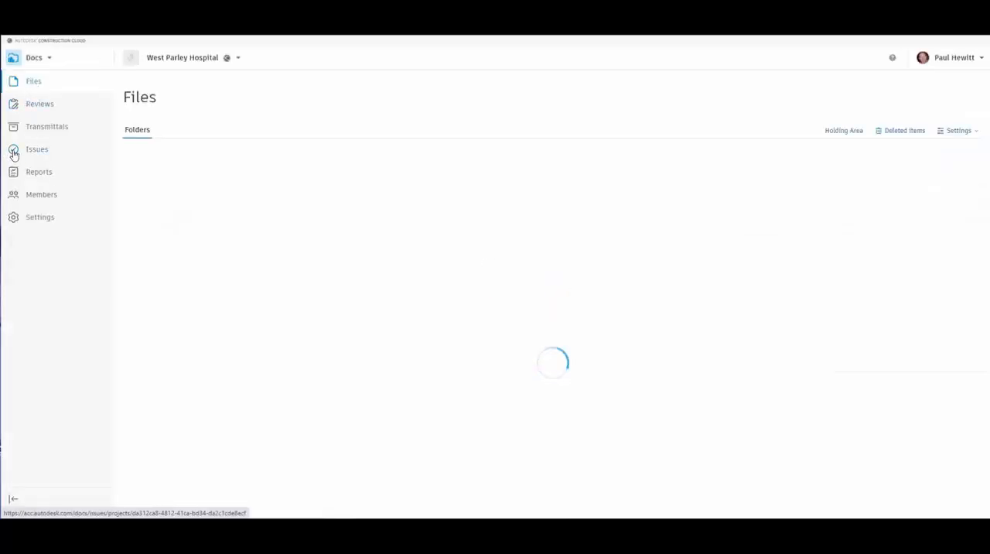
click(40, 155)
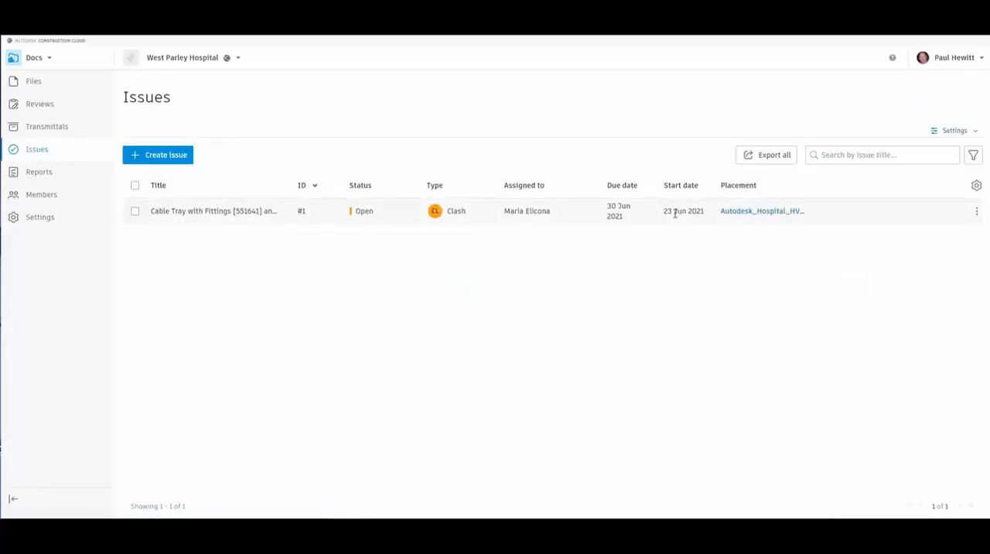
click(224, 211)
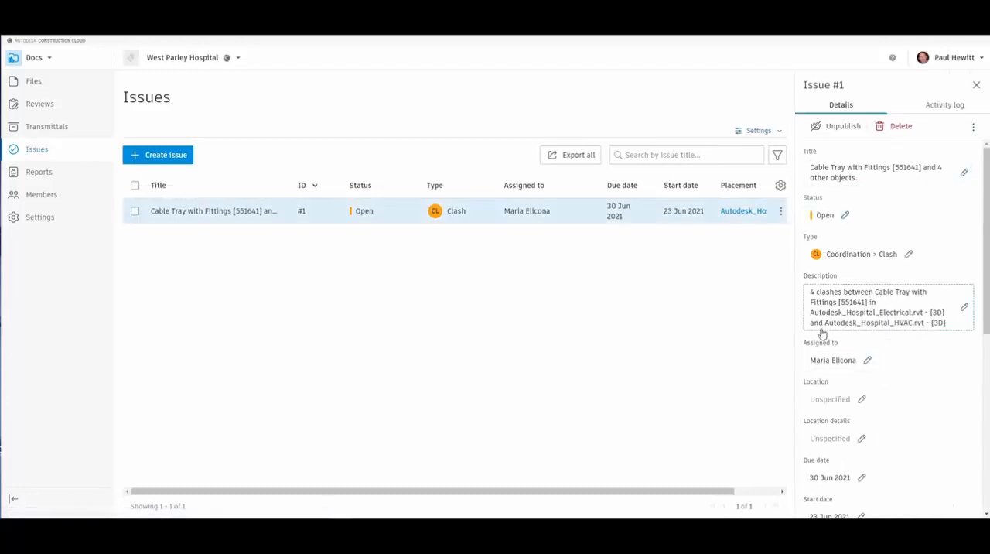
scroll(868, 393, down, 3)
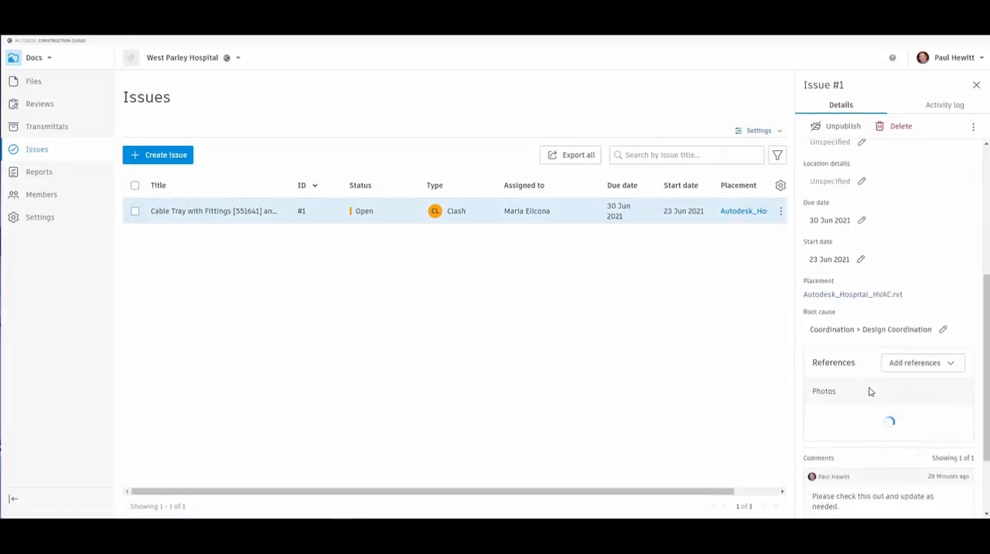
scroll(812, 432, down, 2)
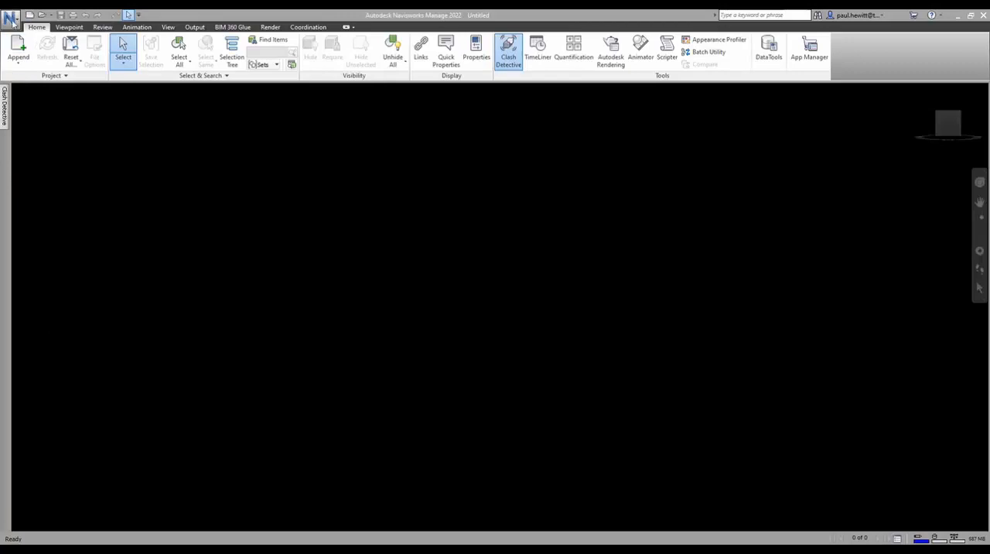
Switch to Navisworks Manage and choose the West Parley Hospital project in the Datech Solutions UK&I account for opening coordination models
click(308, 28)
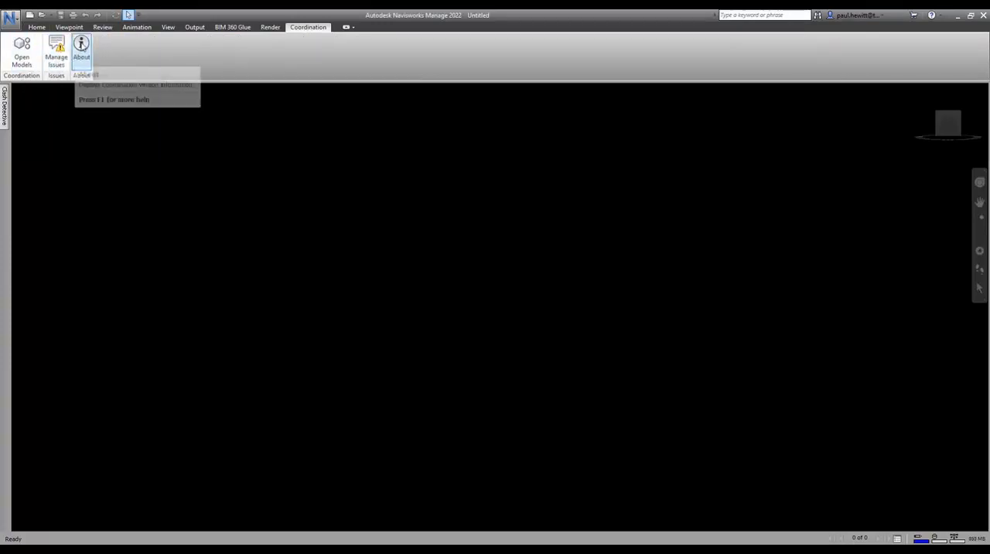
click(22, 47)
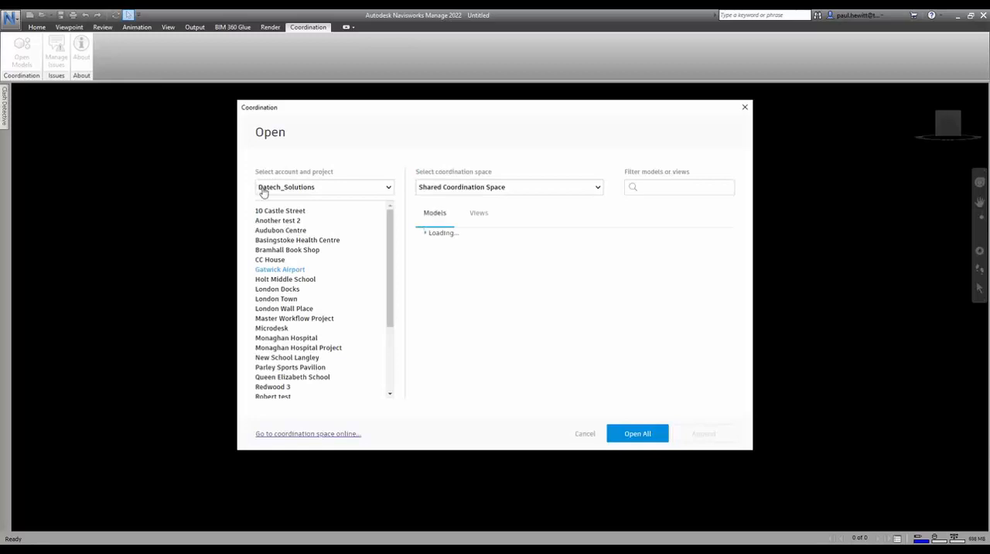
click(314, 187)
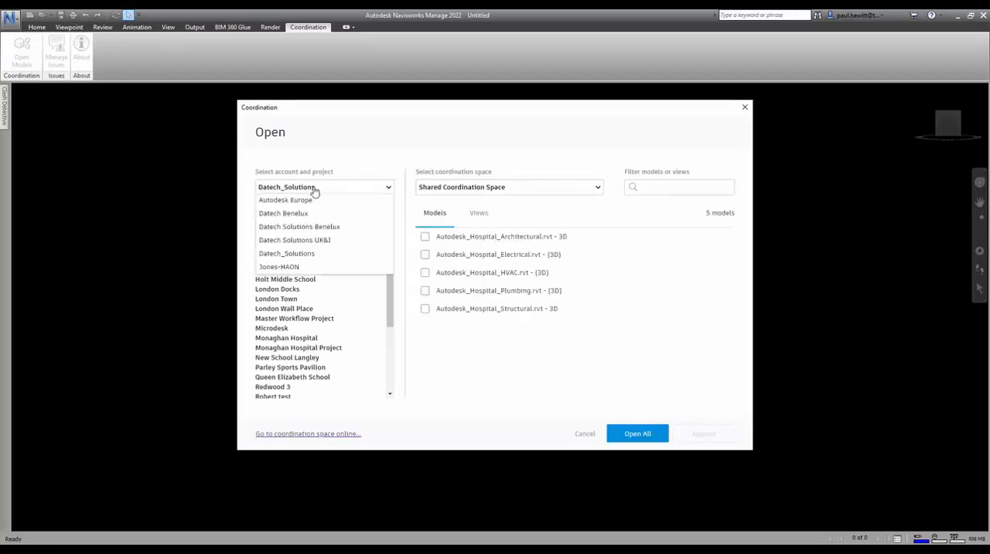
click(310, 241)
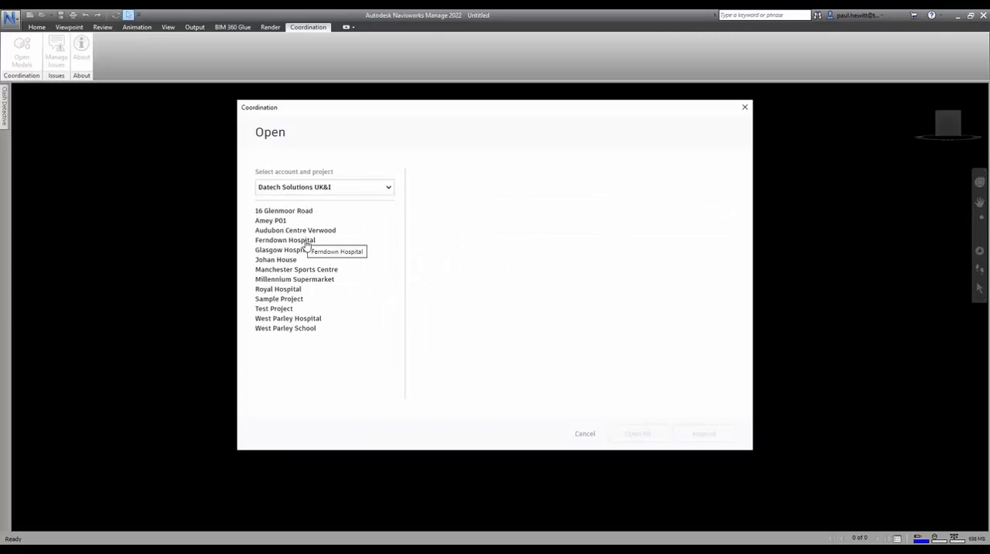
click(291, 319)
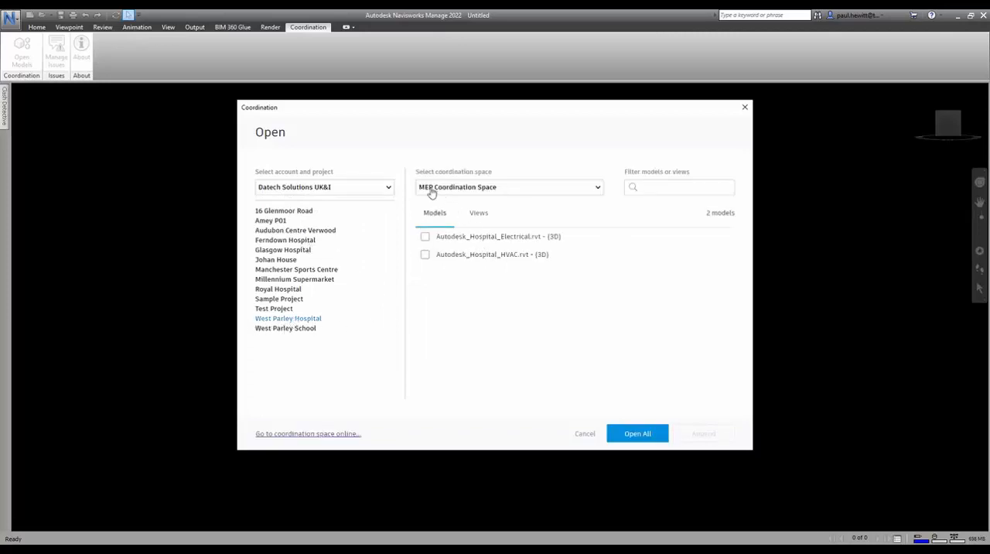
Open all models from the project's Shared Coordination Space, accepting that coordination space changes are reflected in the NWF
click(533, 192)
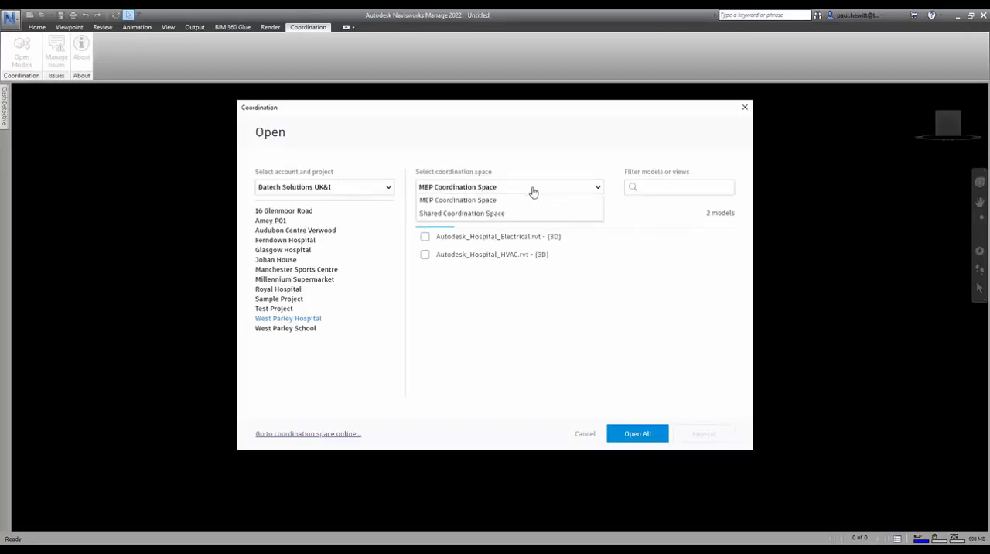
click(472, 214)
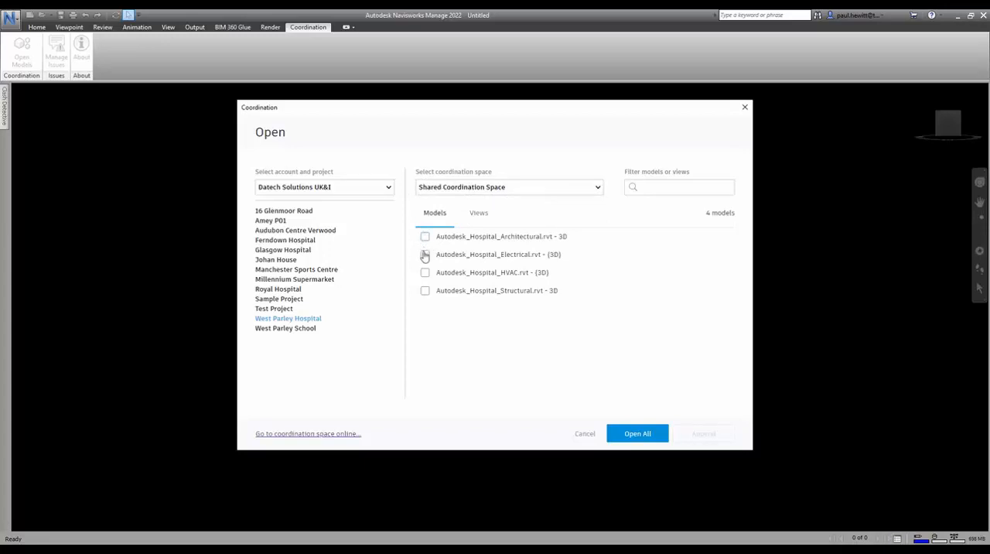
click(638, 433)
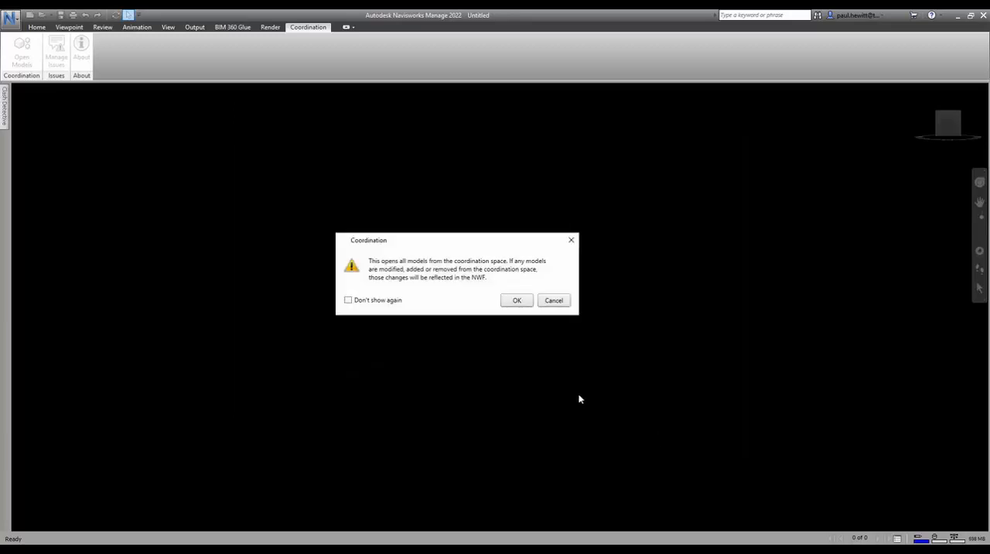
click(519, 300)
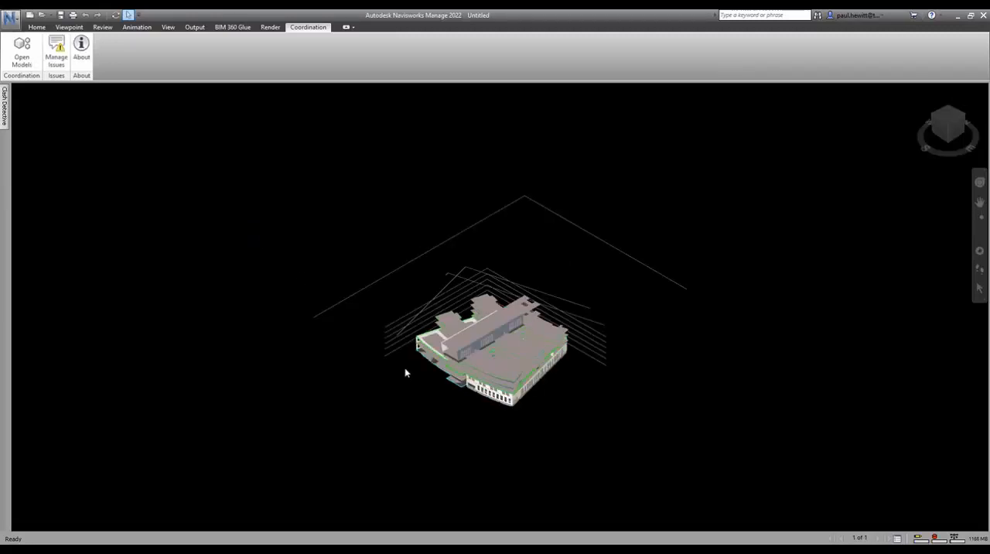
Examine the combined hospital model up close from several sides, including a raised view of the roofs
click(515, 384)
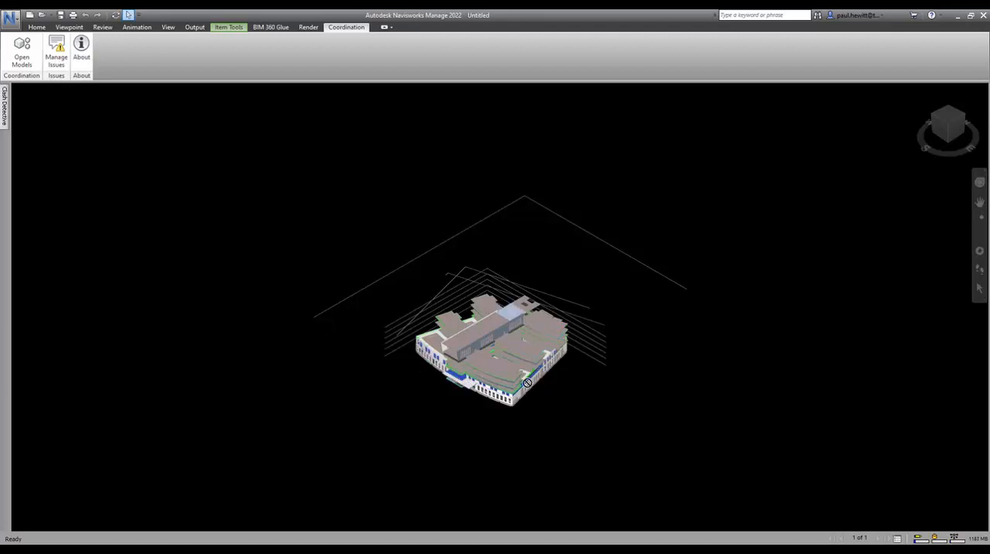
click(979, 235)
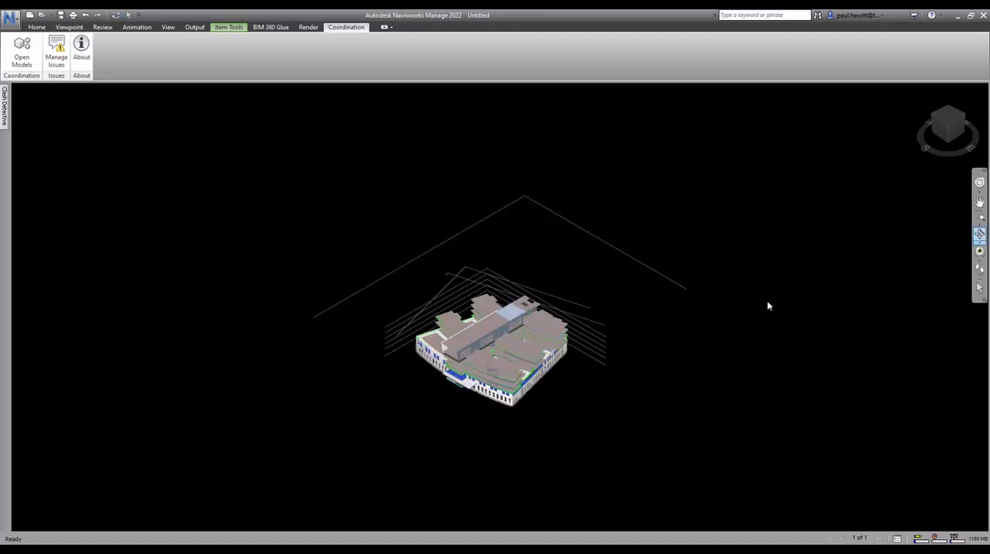
drag(441, 394, 672, 369)
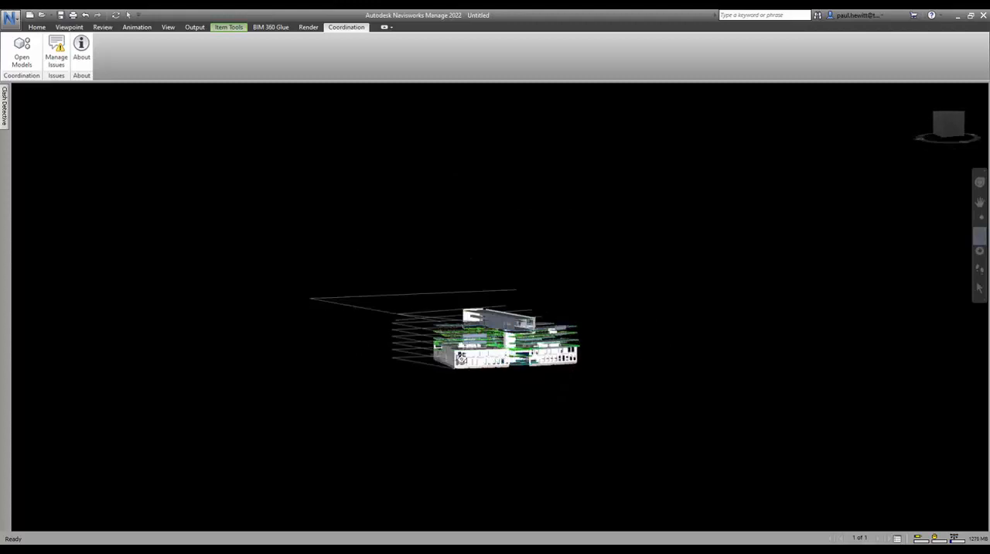
scroll(466, 358, up, 4)
scroll(466, 357, up, 2)
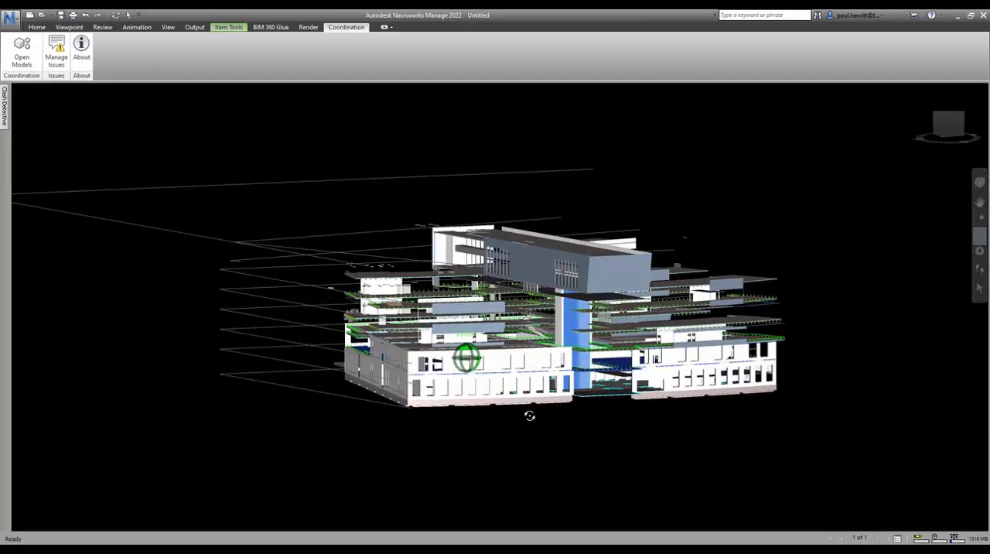
scroll(551, 429, up, 1)
drag(552, 429, 590, 441)
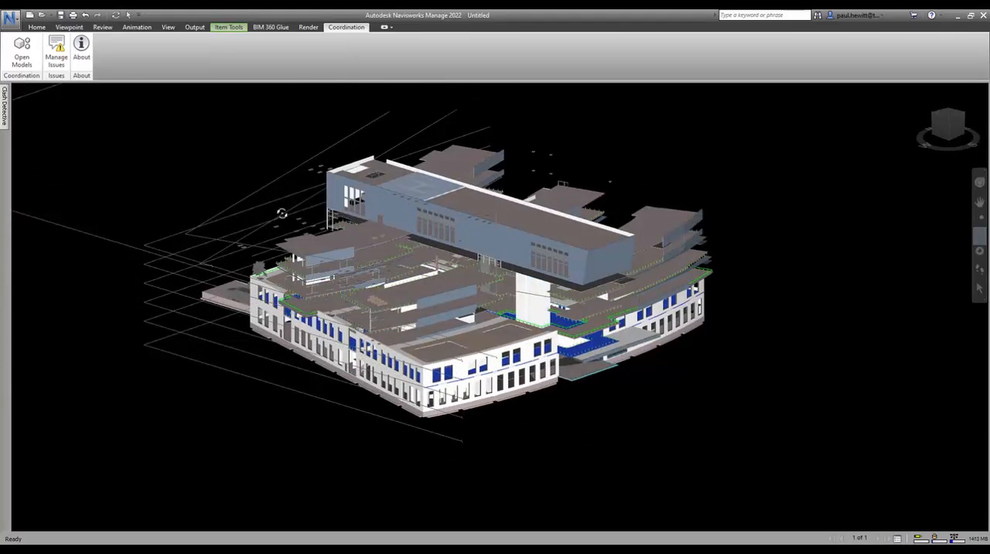
Display the project's issues, review the cable tray clash issue from its pushpin in the model, and close the issue list
click(58, 48)
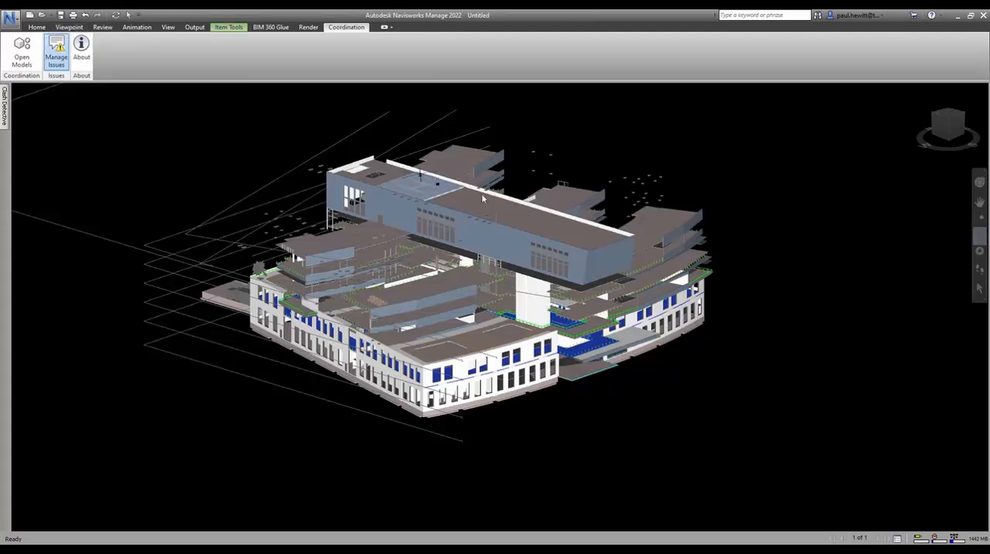
drag(483, 196, 792, 215)
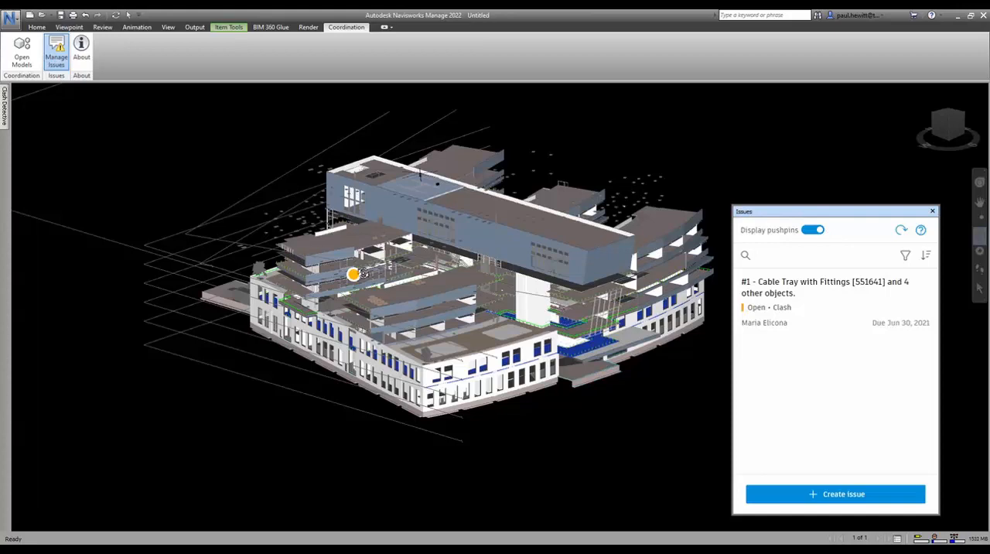
click(353, 276)
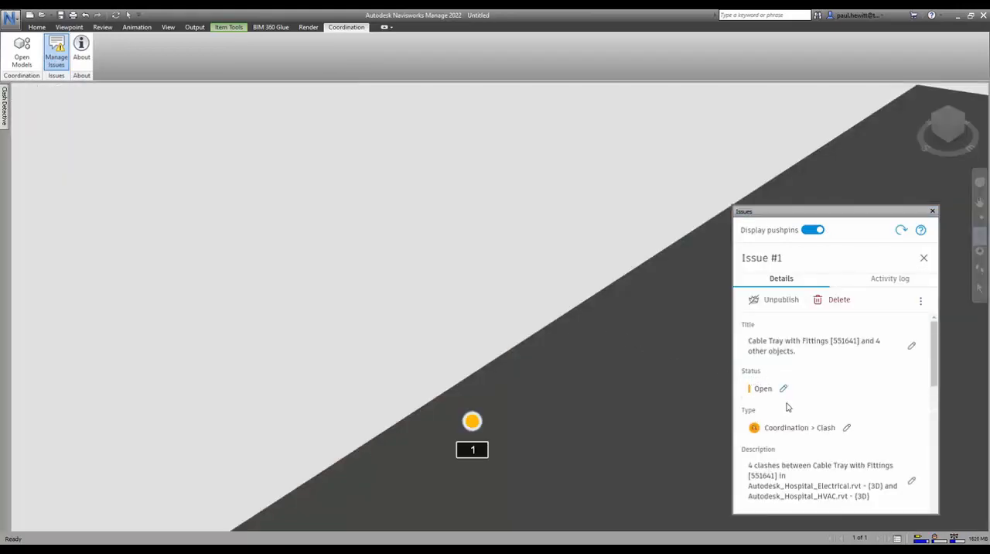
scroll(784, 406, down, 10)
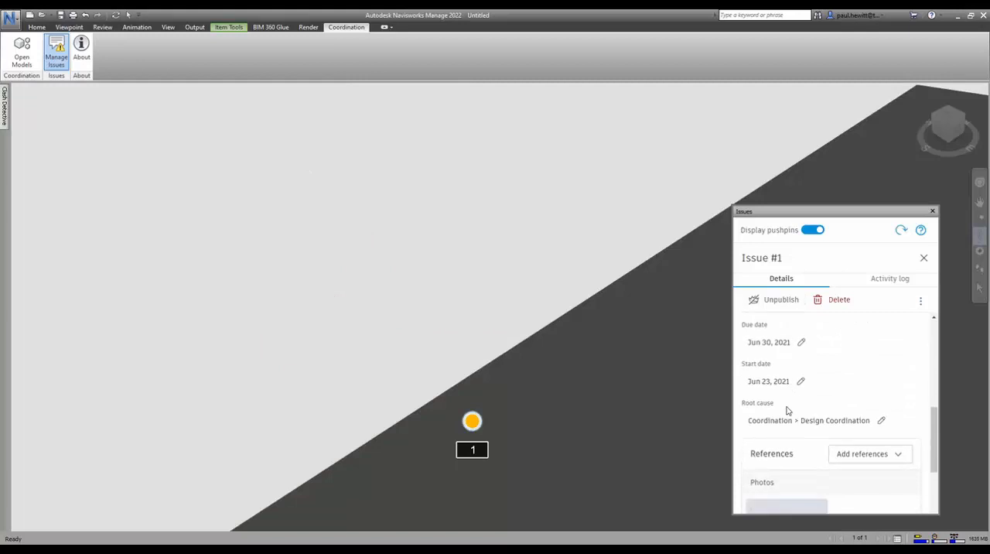
scroll(787, 410, down, 5)
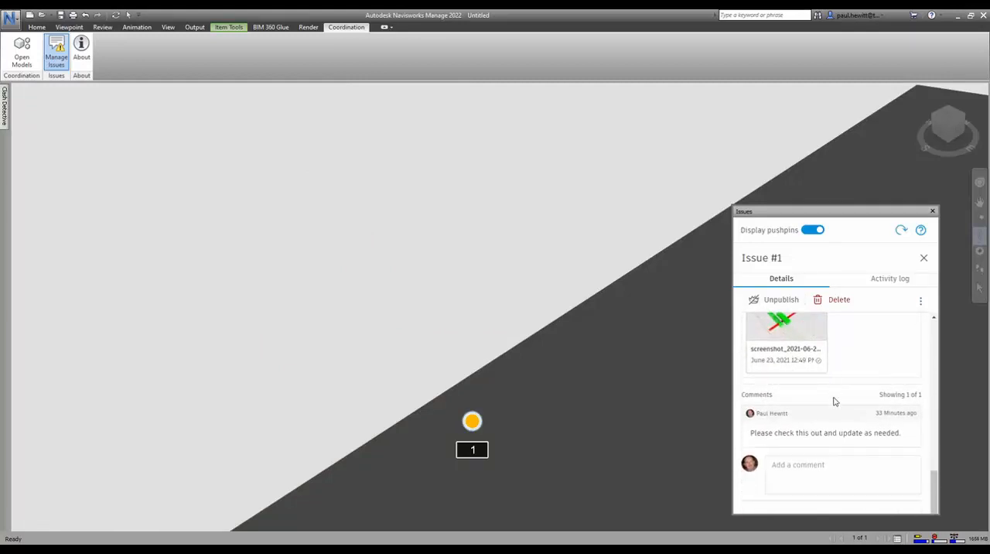
click(932, 211)
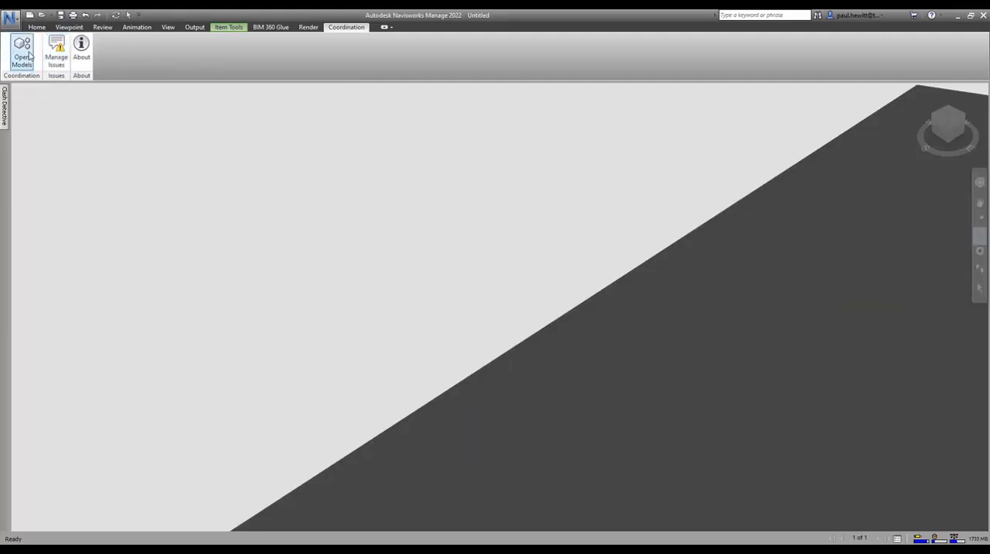
Add a clash test in Clash Detective and name it "Elect v Struct"
click(4, 100)
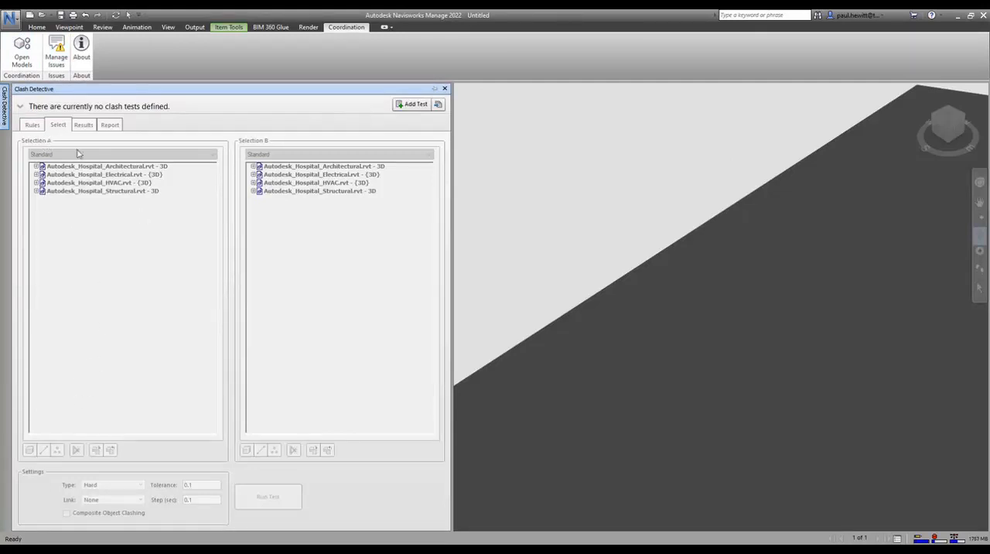
click(414, 104)
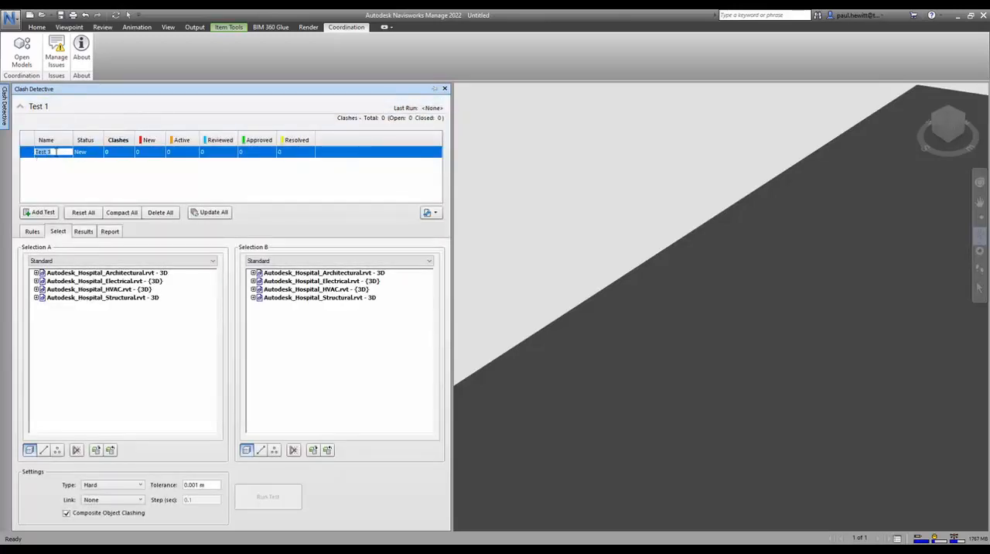
text(Elec)
Set Selection A to the Structural model and Selection B to the Electrical model's Cable Trays and Cable Tray Fittings
click(124, 298)
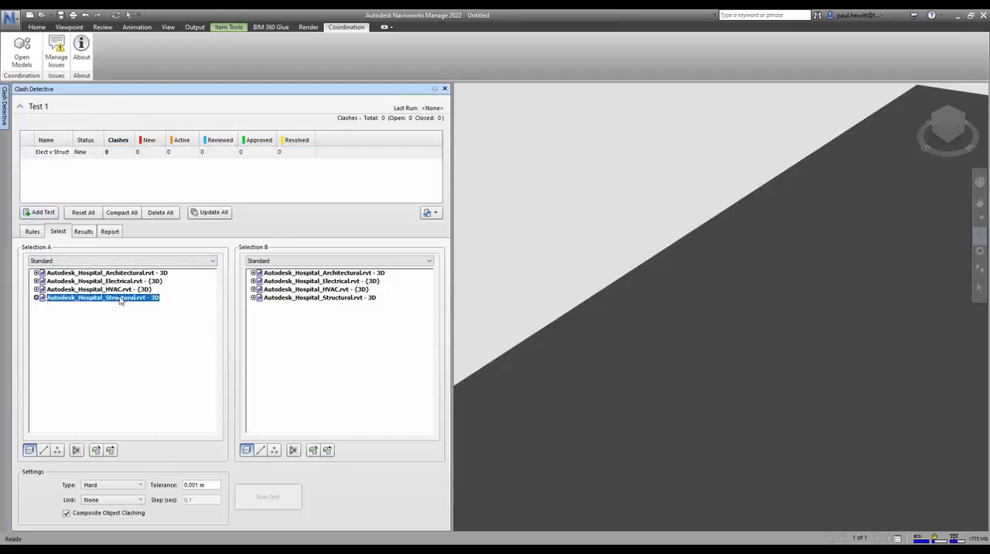
click(36, 298)
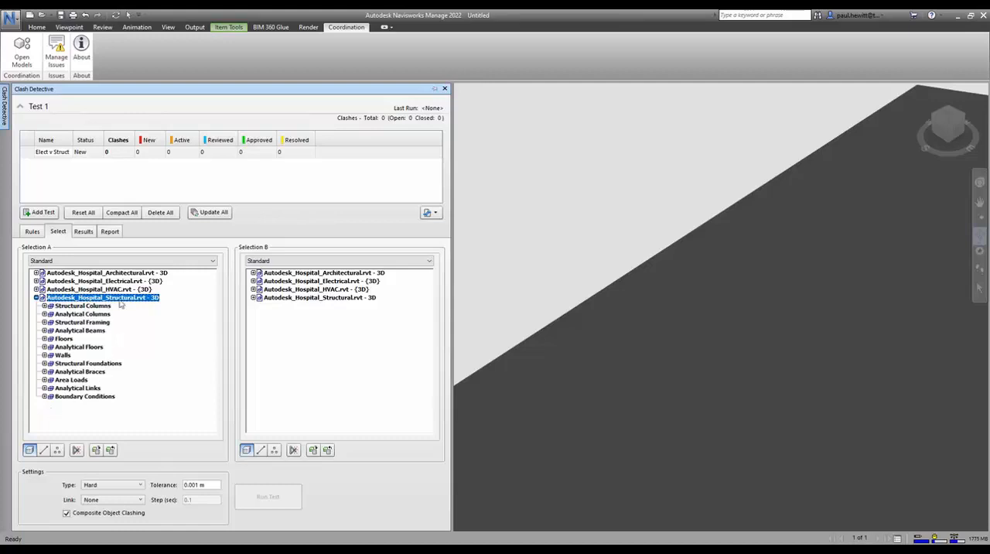
click(253, 281)
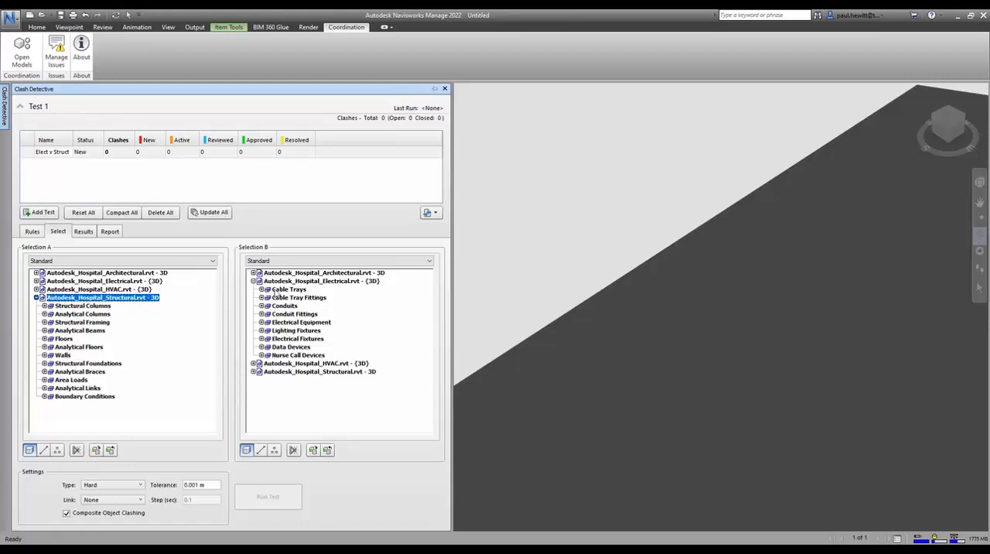
click(280, 289)
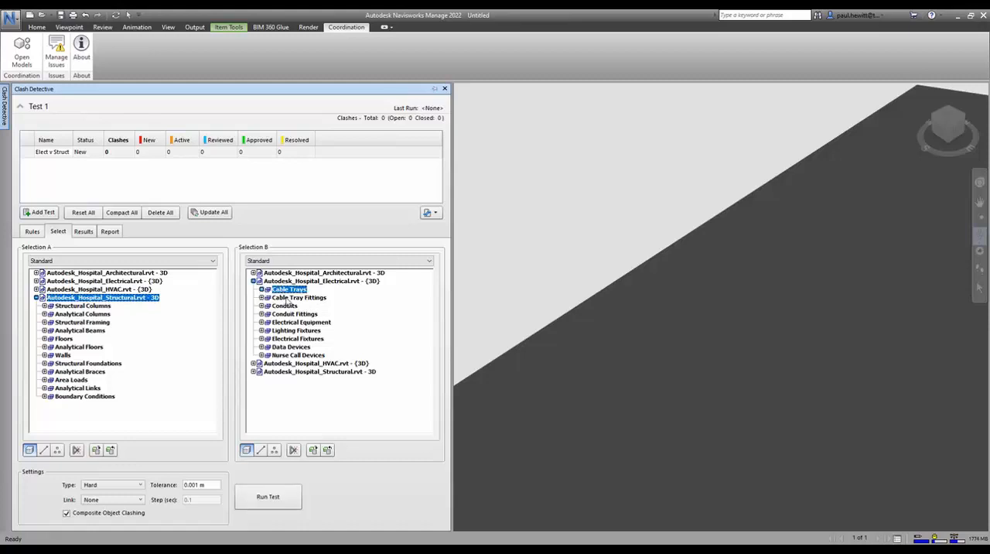
ctrl+click(286, 299)
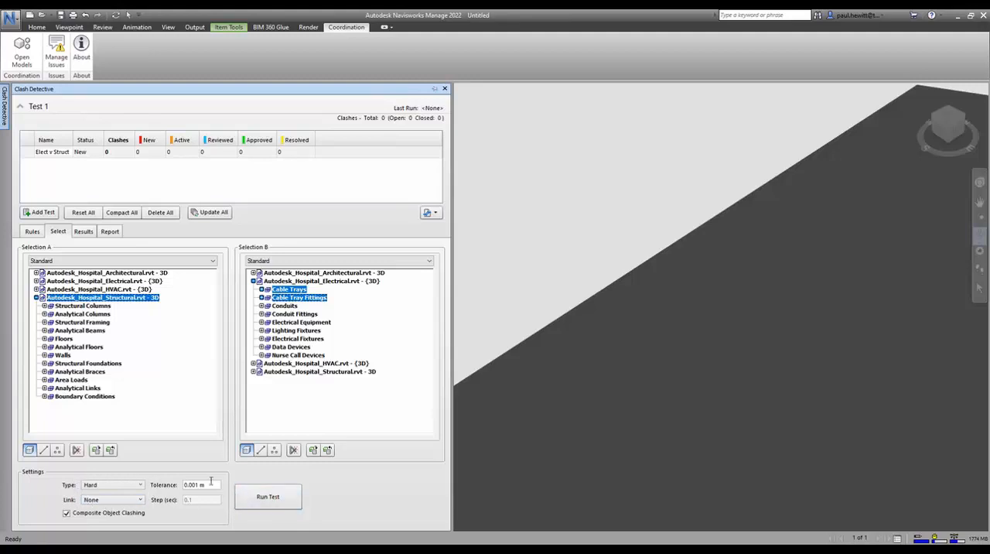
Run the Elect v Struct clash test and view the second clash in its results
click(271, 497)
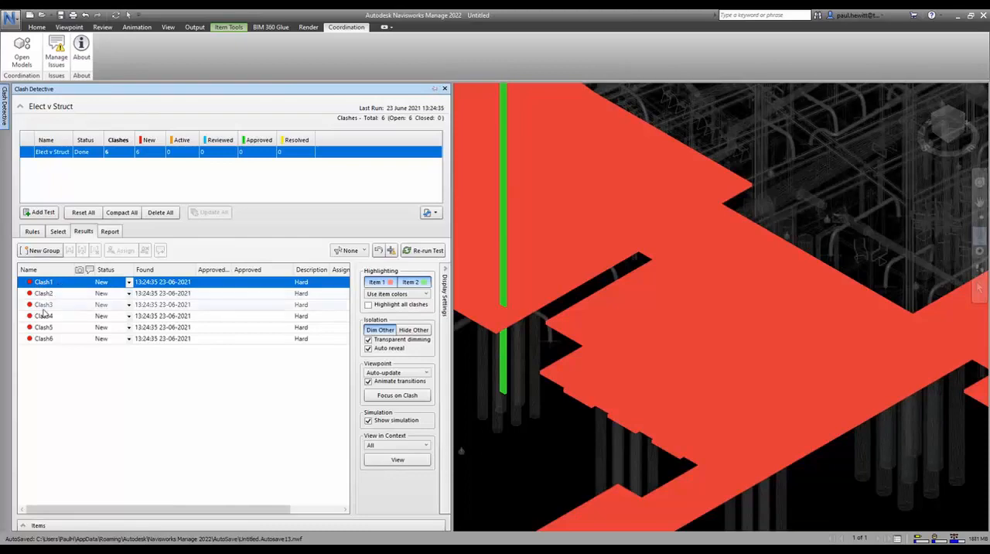
click(47, 294)
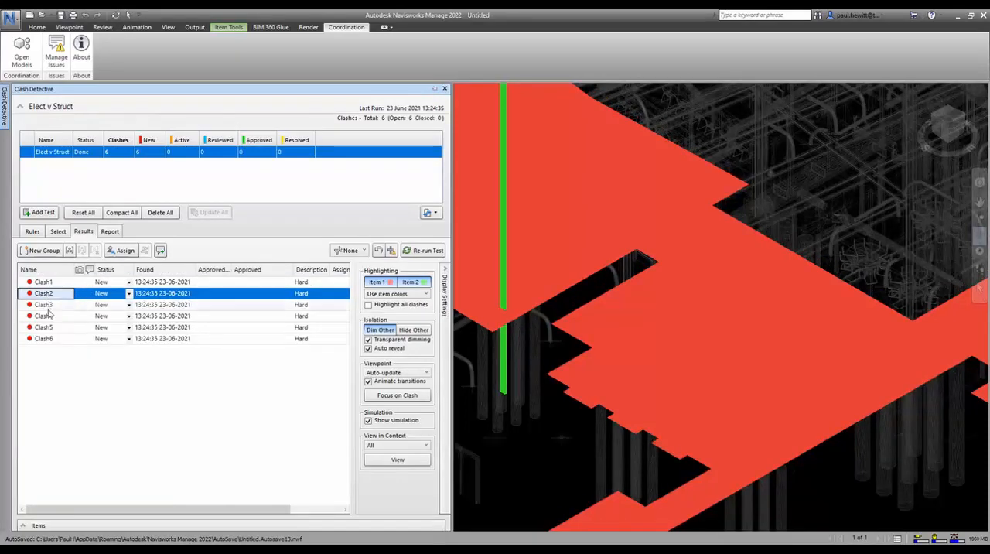
Display the third clash from the Elect v Struct results and examine where its two highlighted elements cross in the model
click(45, 305)
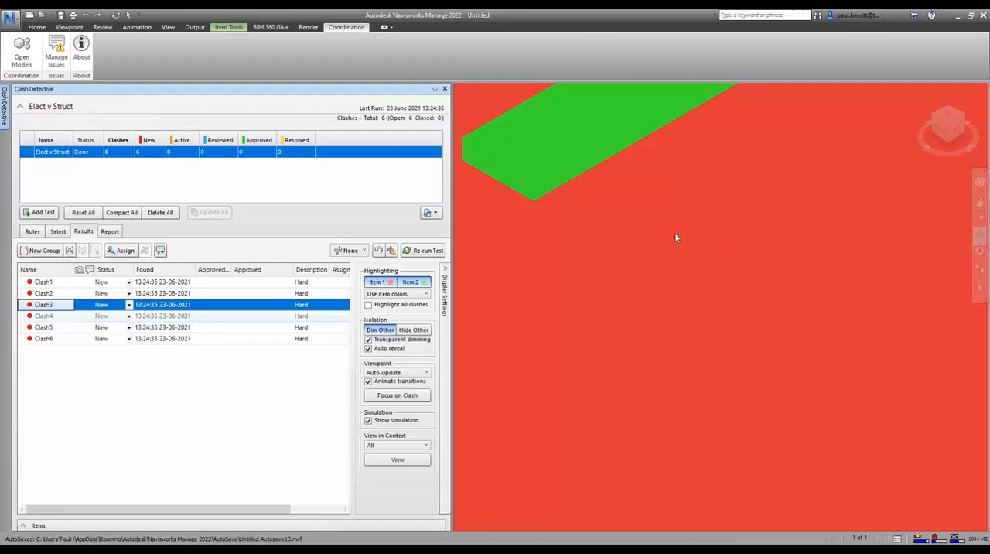
click(641, 257)
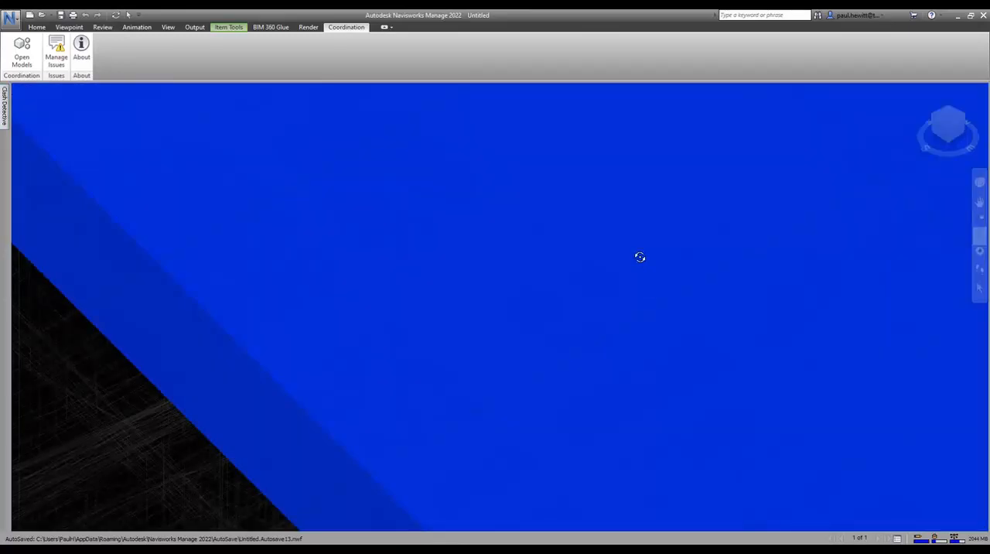
scroll(640, 257, down, 3)
scroll(501, 260, down, 3)
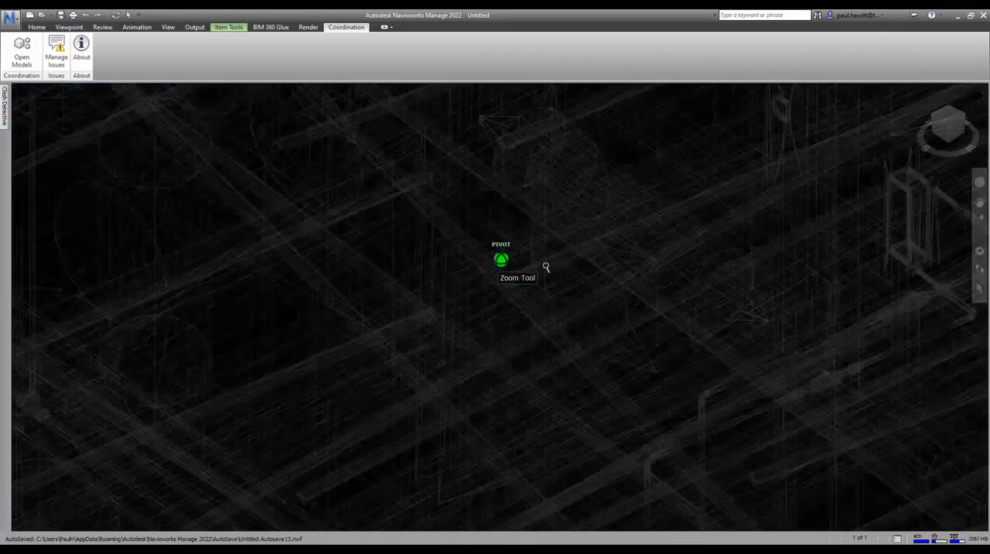
scroll(545, 267, up, 6)
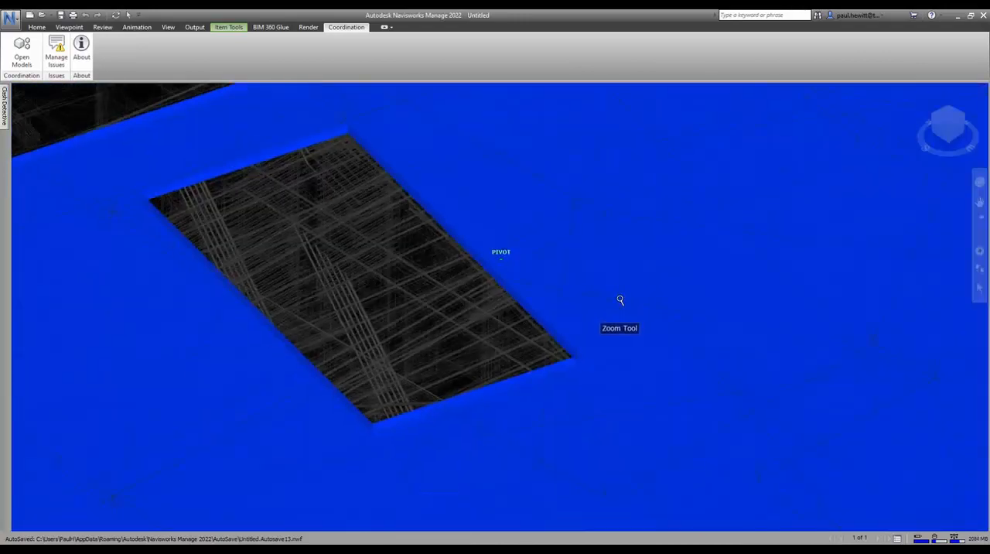
scroll(619, 300, down, 4)
scroll(619, 300, up, 4)
scroll(620, 300, down, 4)
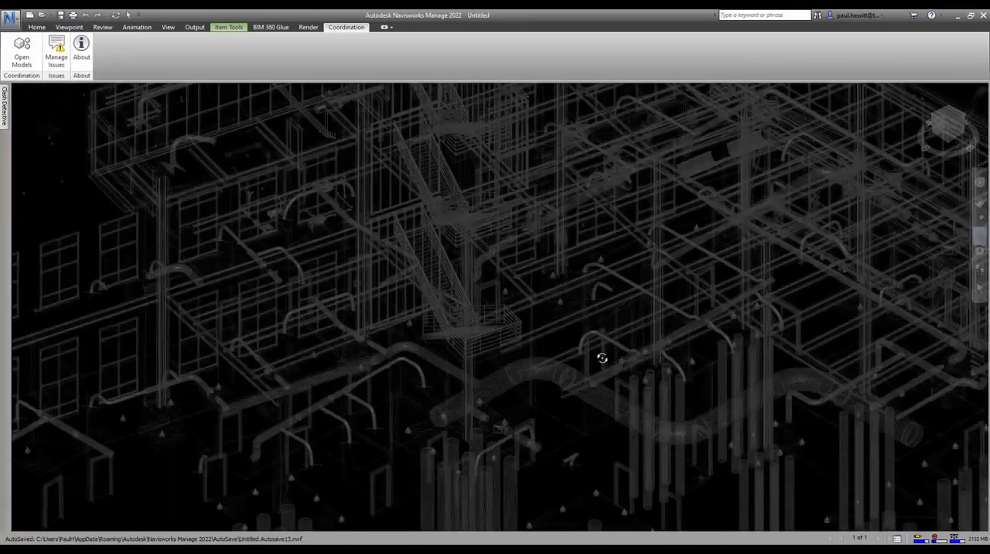
scroll(602, 358, up, 5)
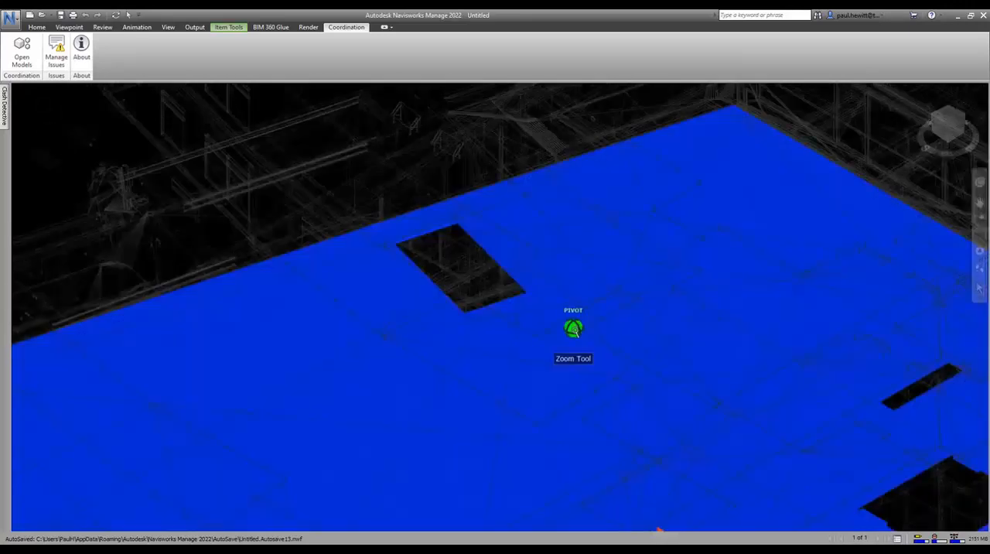
scroll(574, 333, down, 5)
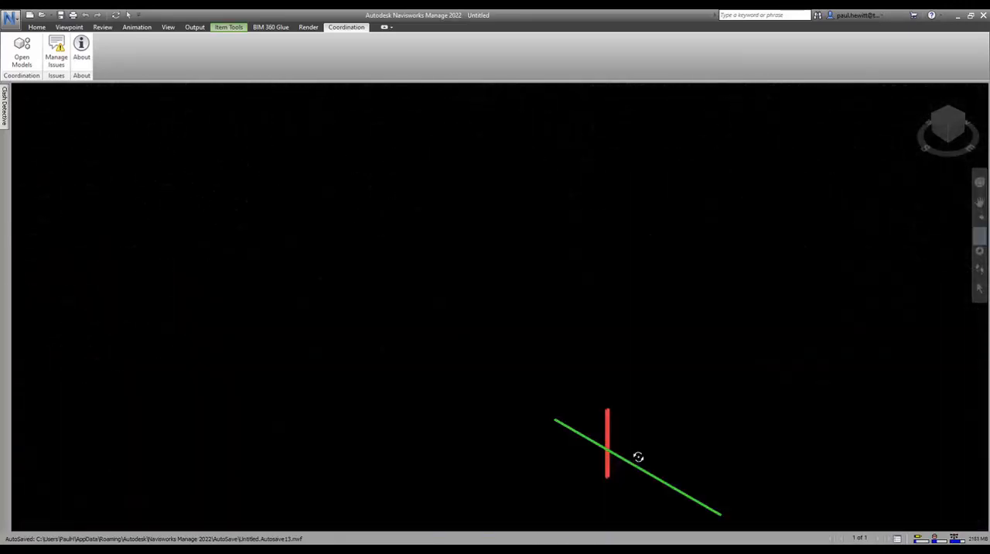
scroll(619, 466, up, 3)
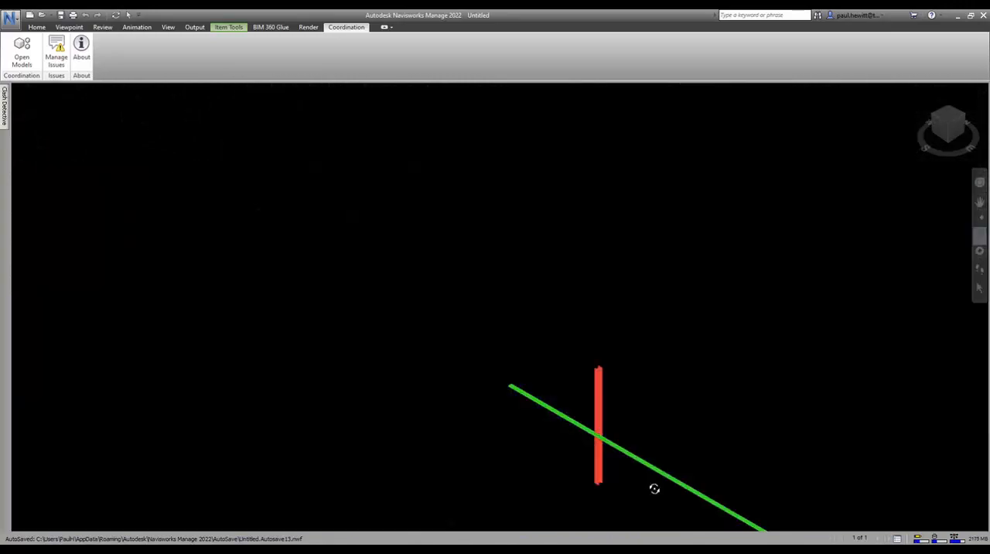
middle_drag(645, 486, 466, 329)
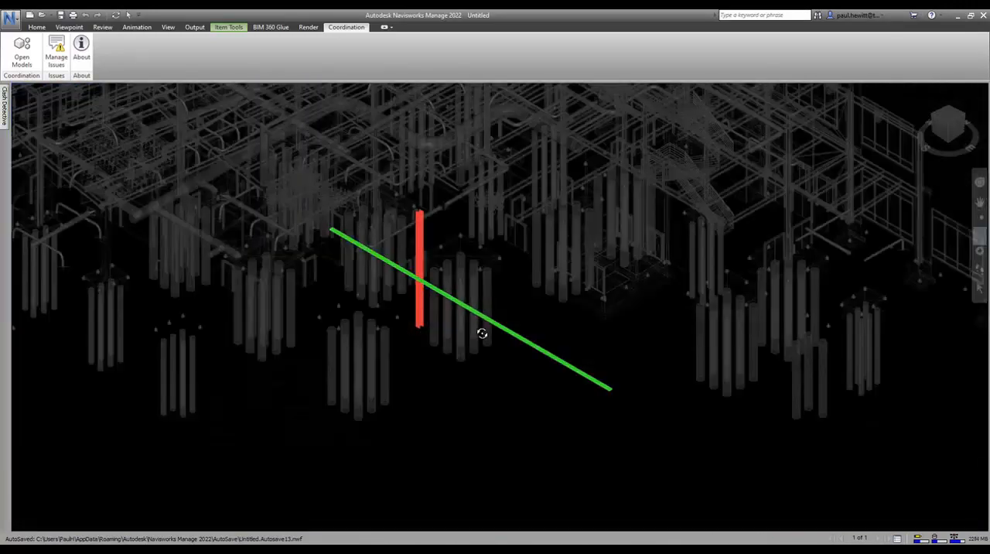
Leave the details of Issue #1 and create a new issue with its pushpin at the crossing of the clashing red and green elements
click(58, 50)
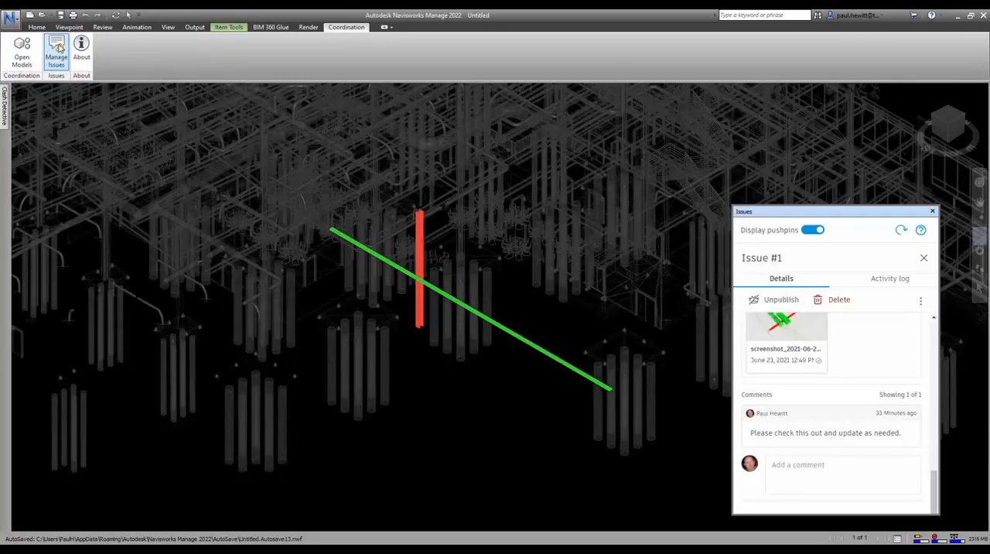
click(925, 259)
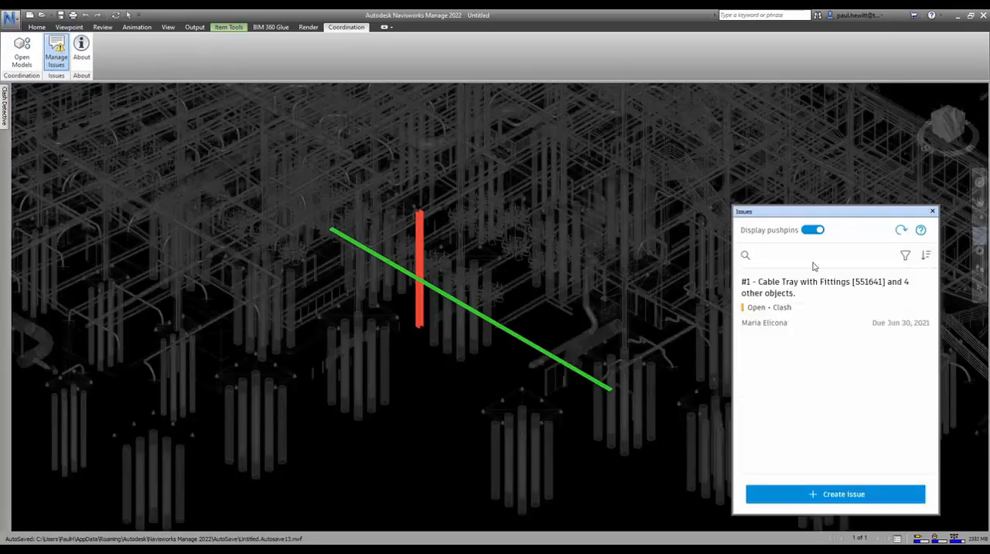
click(857, 495)
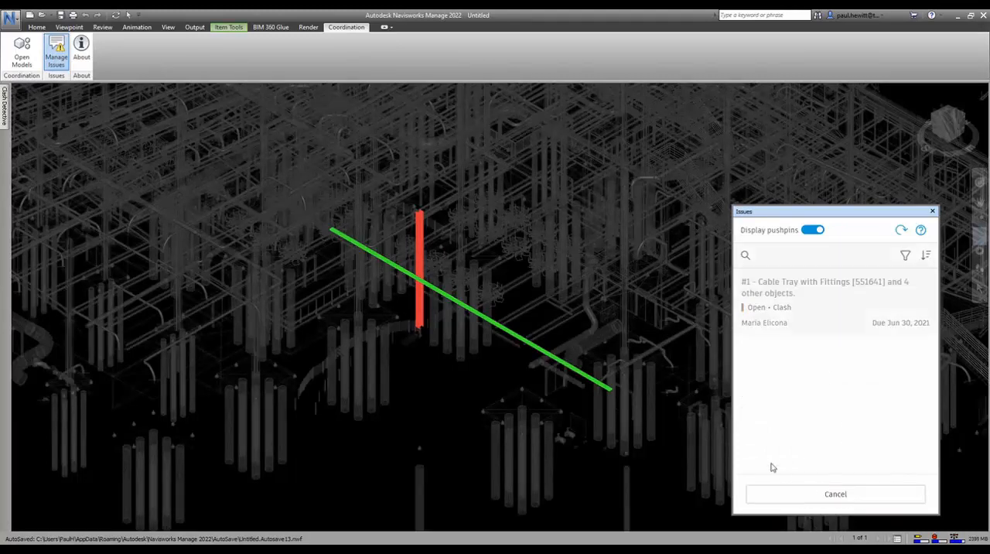
click(423, 281)
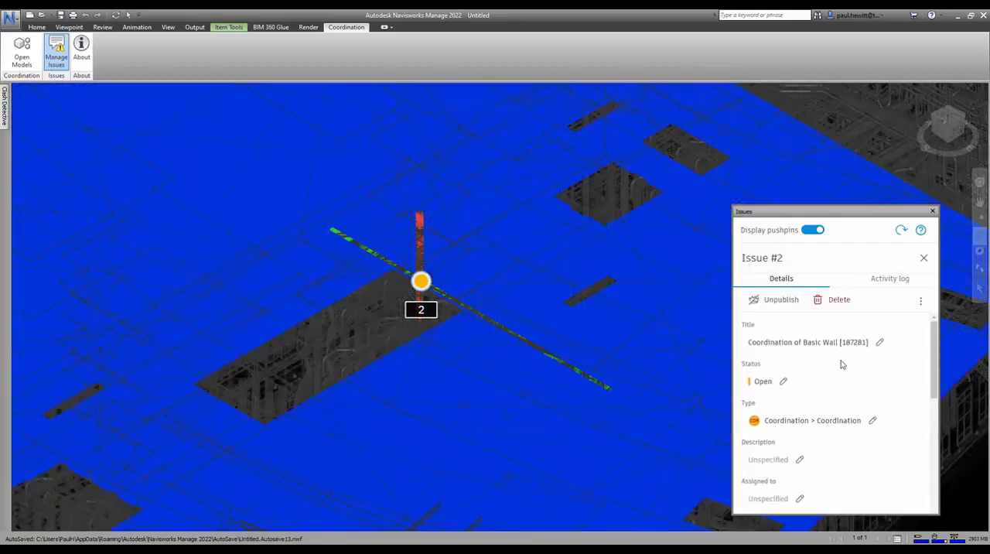
Enter the description "Please check the clash as per view." for the new issue and assign it to the second listed project member
scroll(823, 363, down, 5)
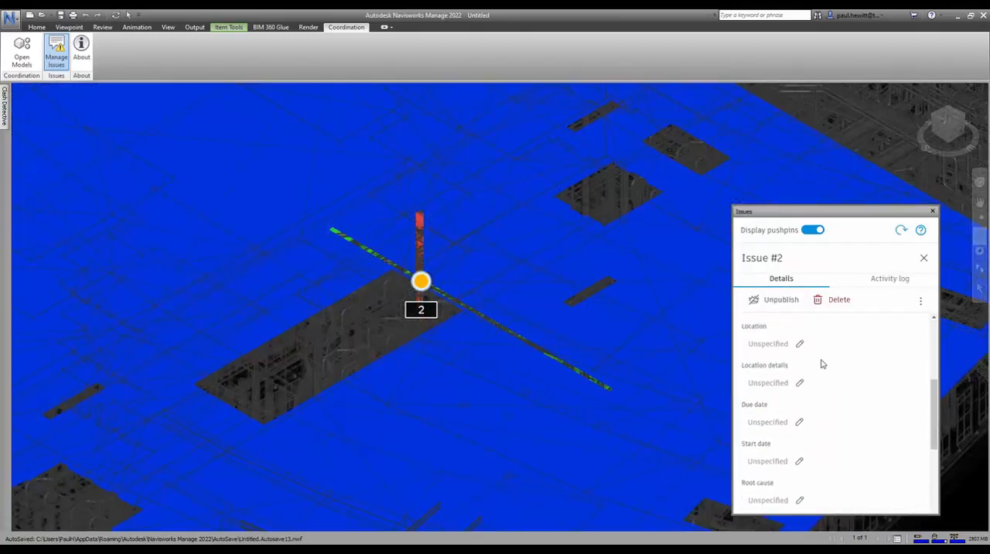
scroll(822, 363, up, 5)
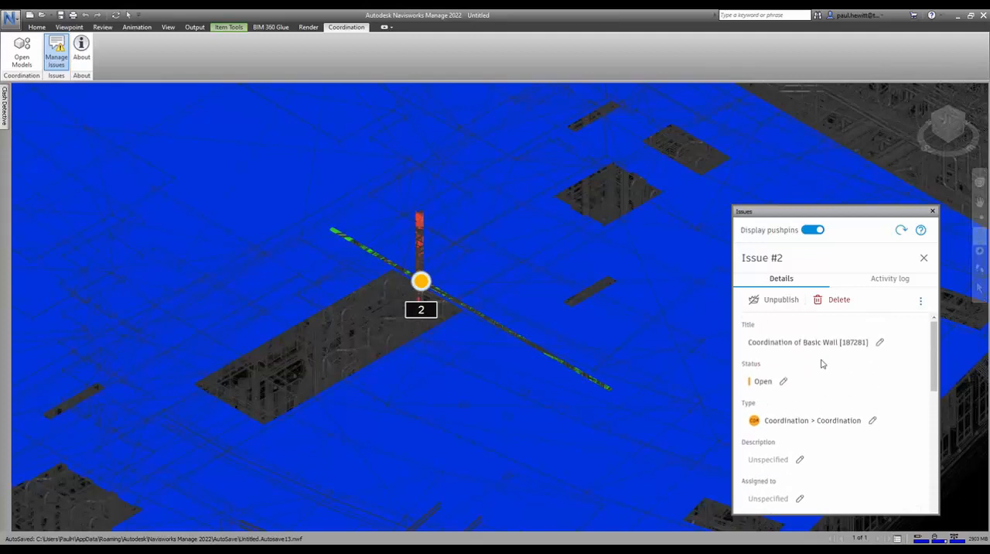
click(768, 461)
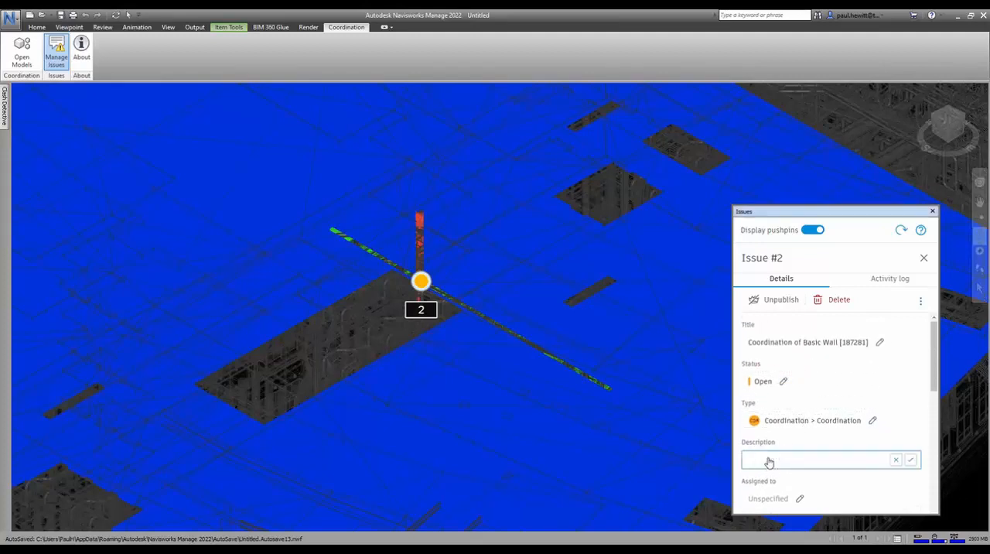
text(Pl)
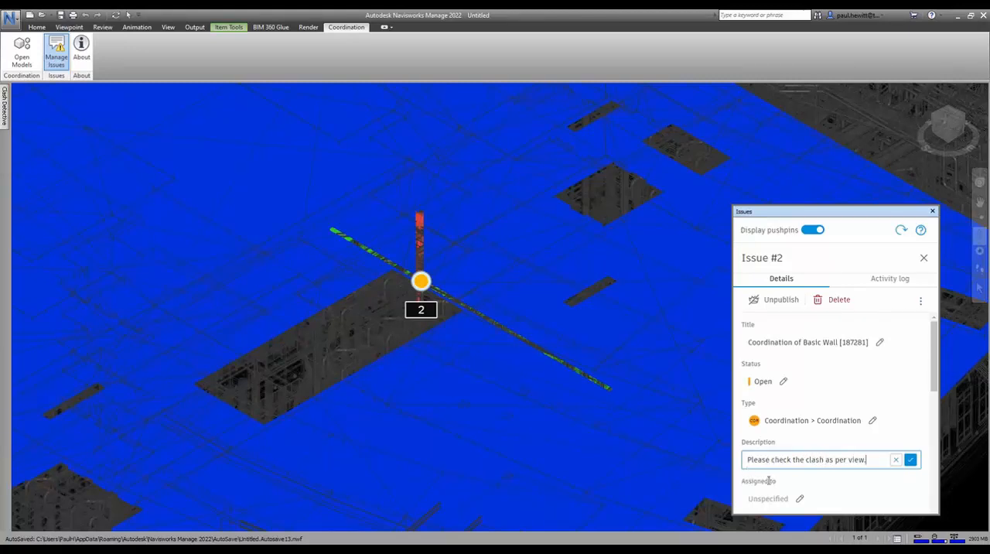
scroll(751, 474, down, 3)
click(763, 397)
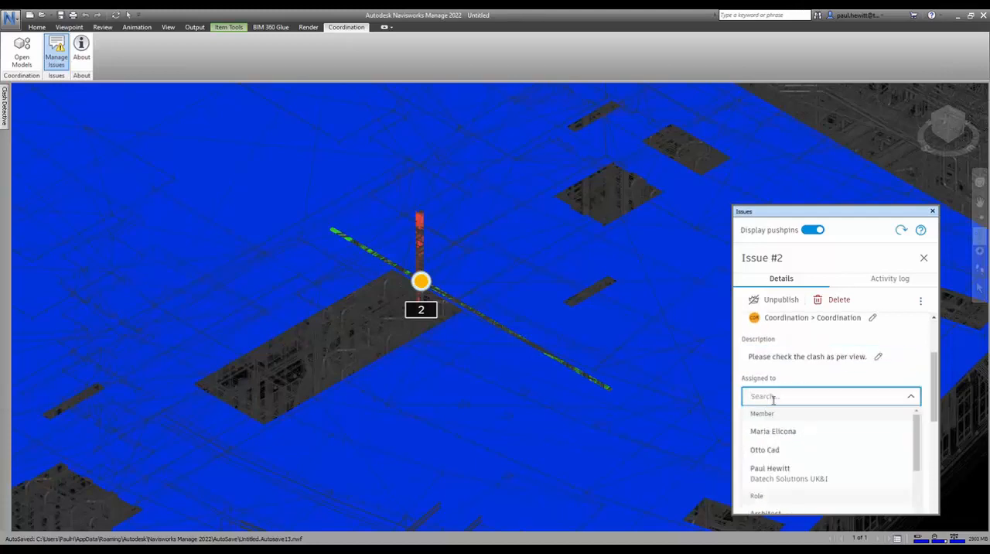
click(763, 450)
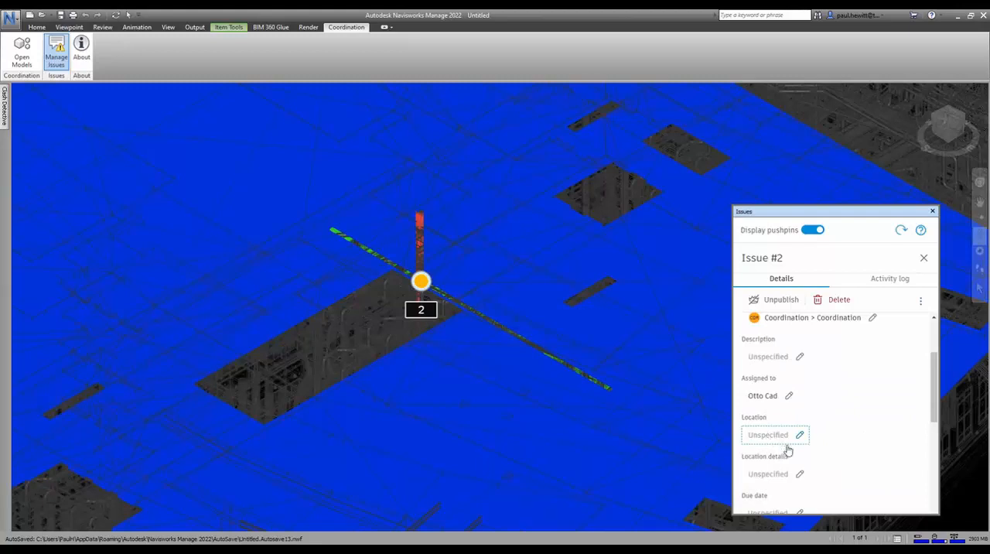
Set the new issue's due date to Jun 30, 2021 and its start date to Jun 23, 2021
scroll(787, 450, down, 3)
click(769, 412)
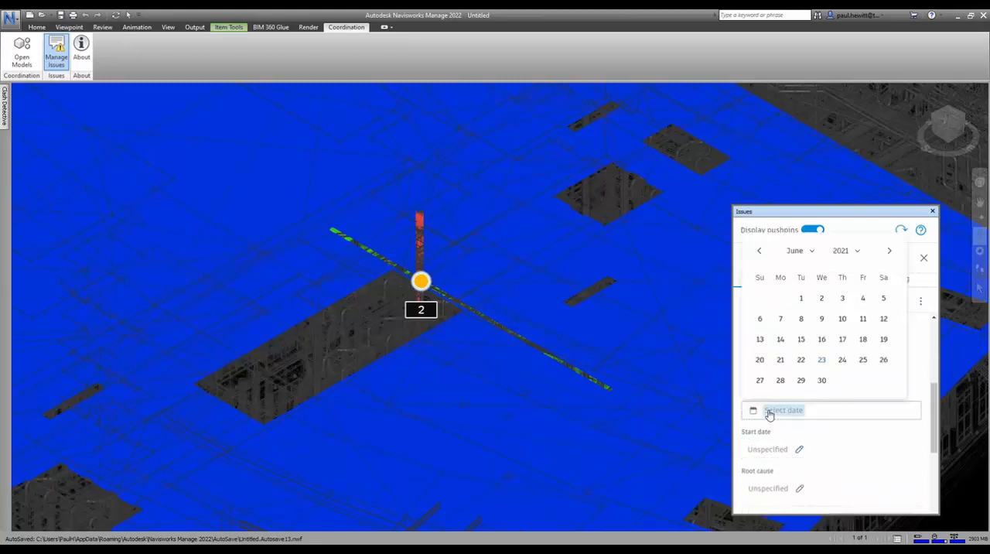
click(821, 379)
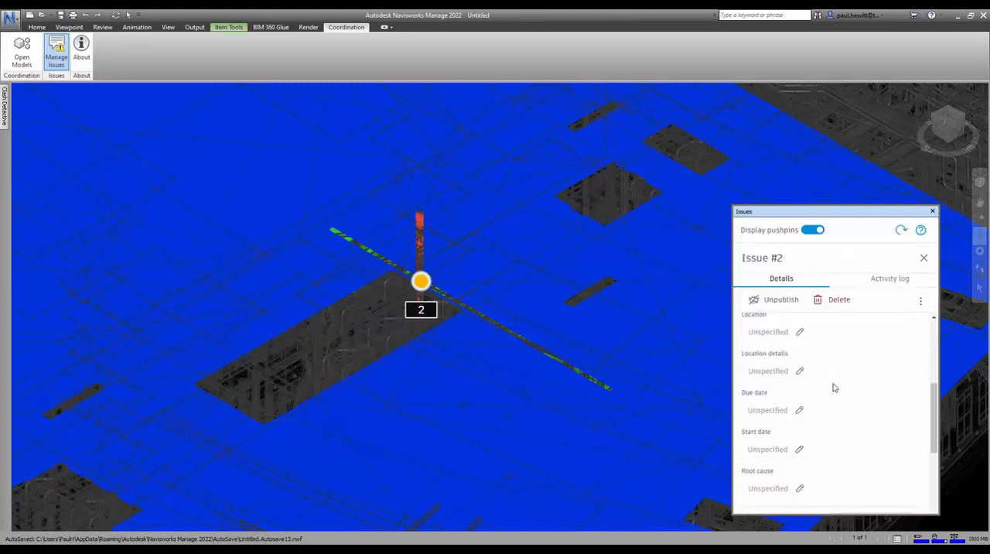
click(778, 449)
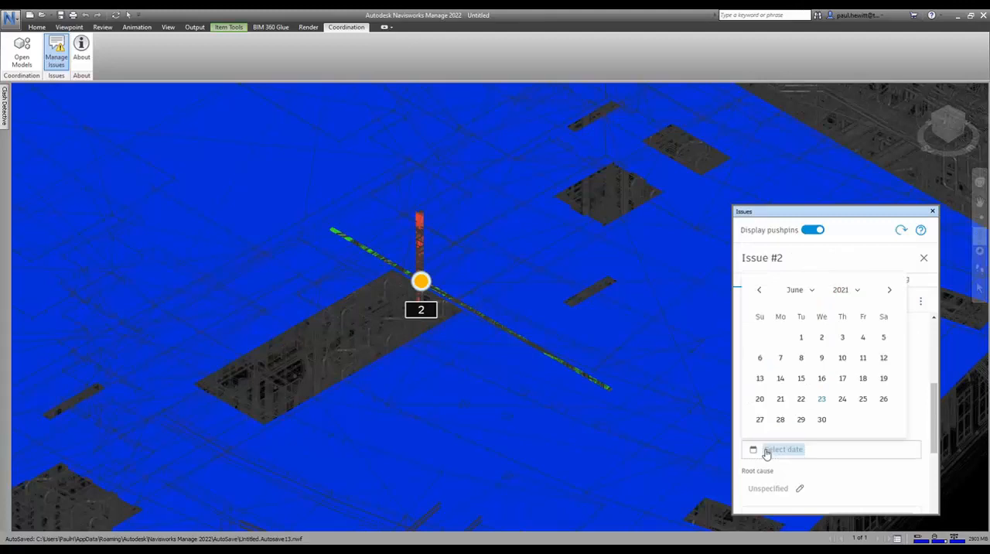
click(821, 398)
Set the new issue's root cause to Design Coordination
scroll(811, 431, down, 3)
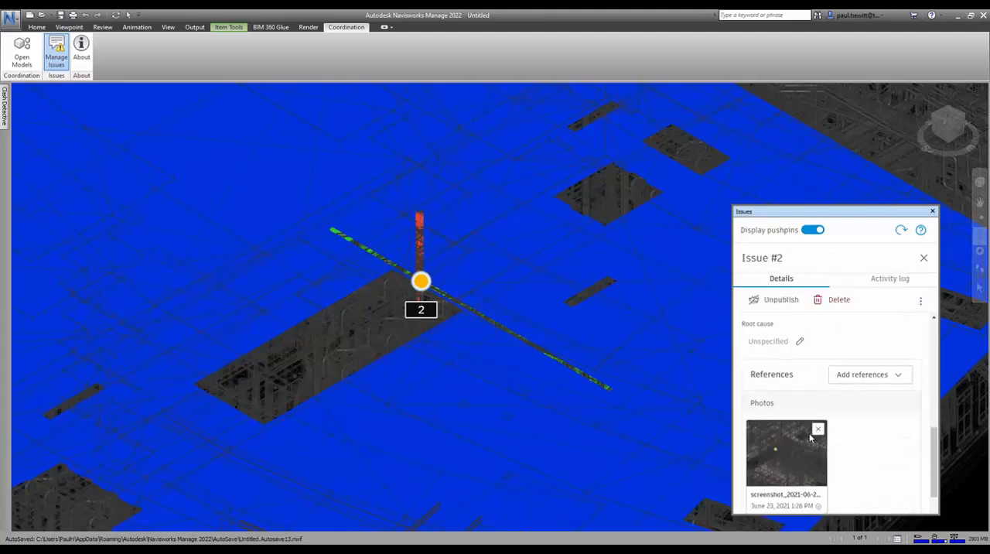
click(764, 335)
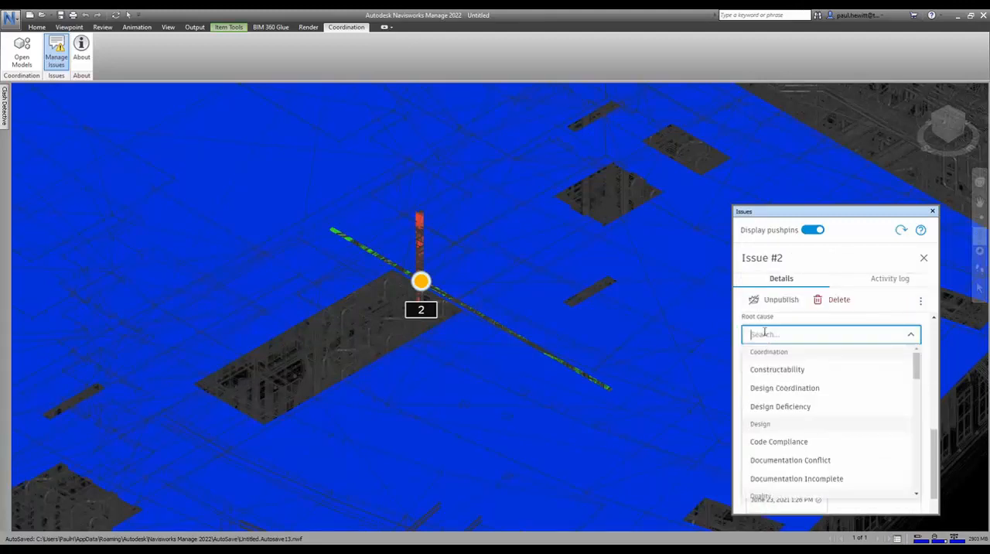
click(782, 388)
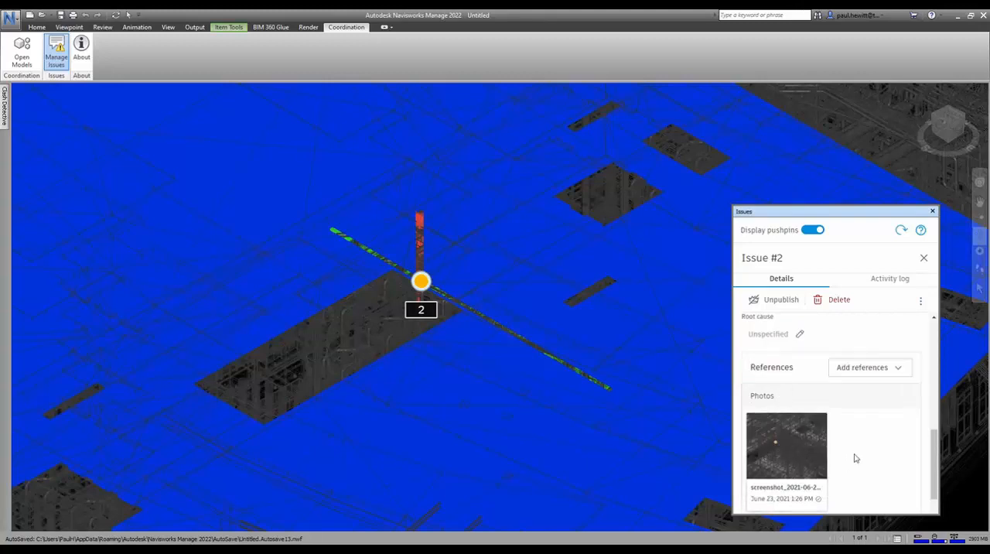
Review the new issue's dates, root cause, photo reference and comments, and close the issue and the issue list
scroll(854, 456, down, 3)
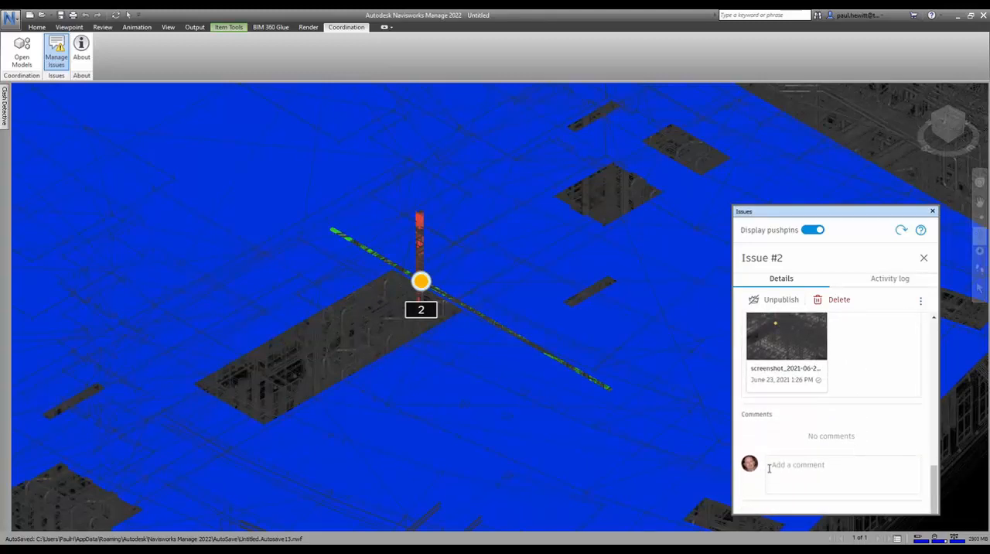
scroll(859, 338, up, 10)
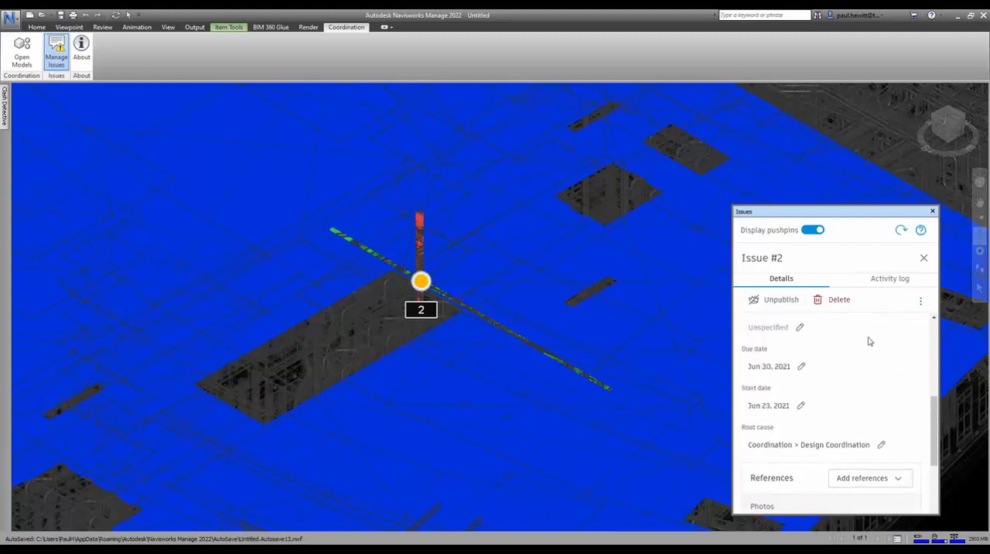
scroll(870, 348, down, 10)
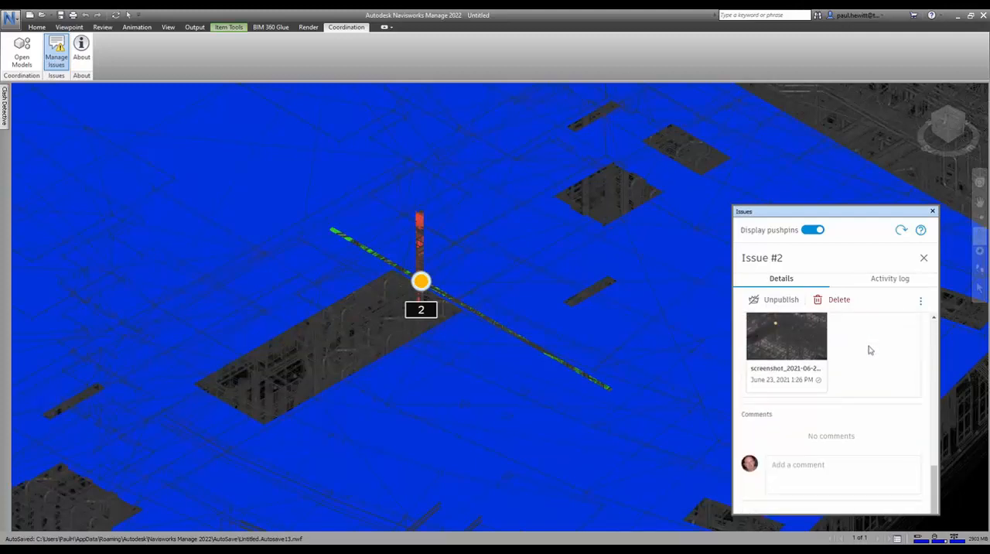
click(922, 260)
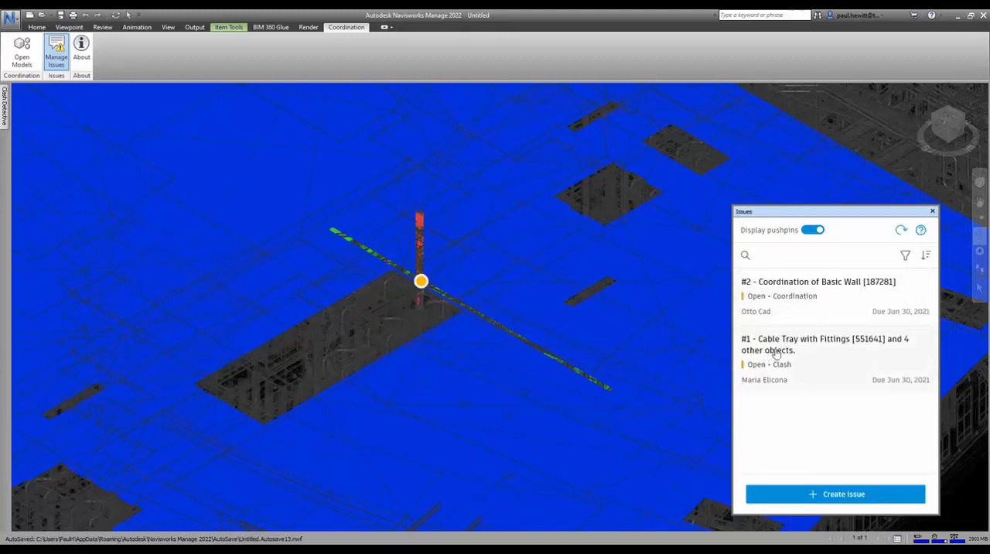
click(932, 211)
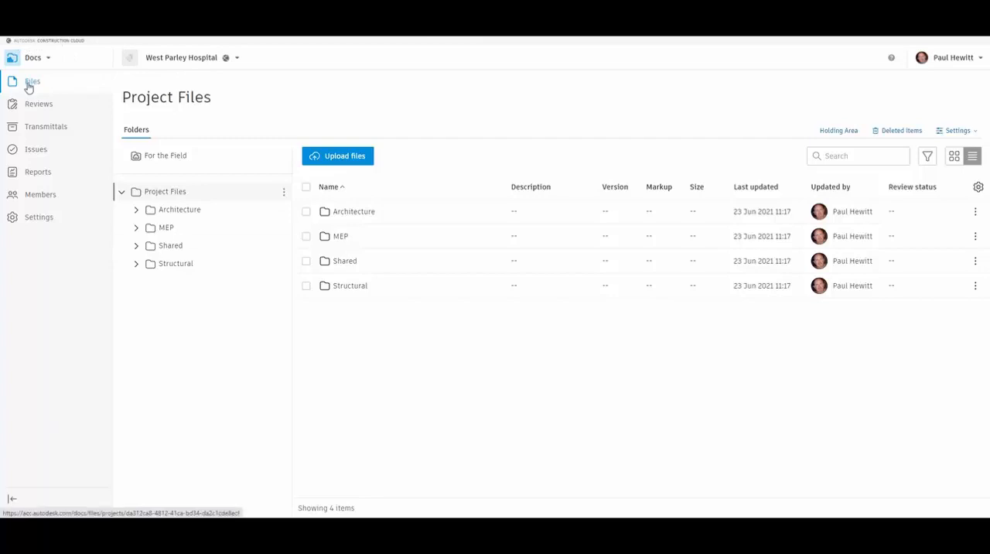
In Autodesk Docs, open the West Parley Hospital issues, review the details of "Coordination of Basic Wall [187281]", and close them
click(32, 156)
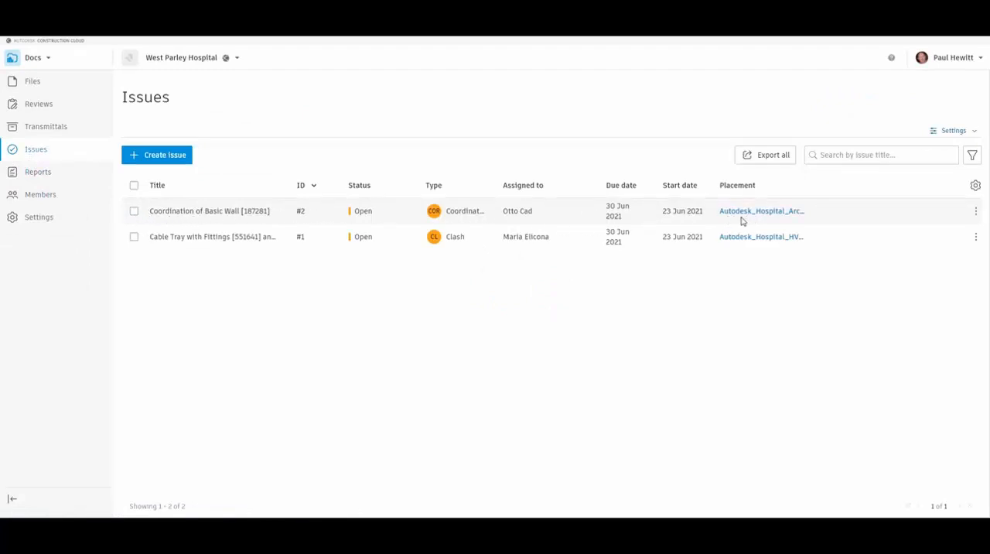
click(133, 211)
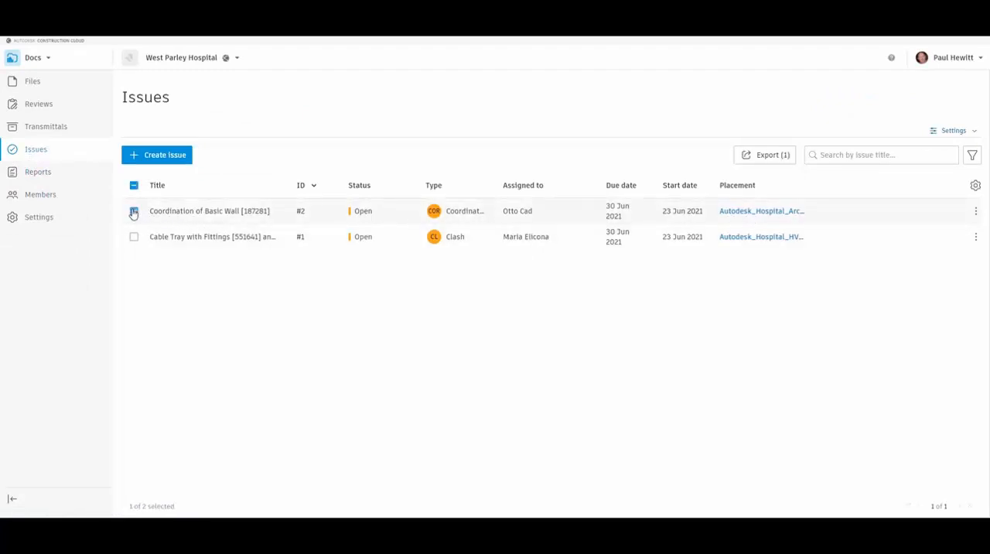
click(133, 212)
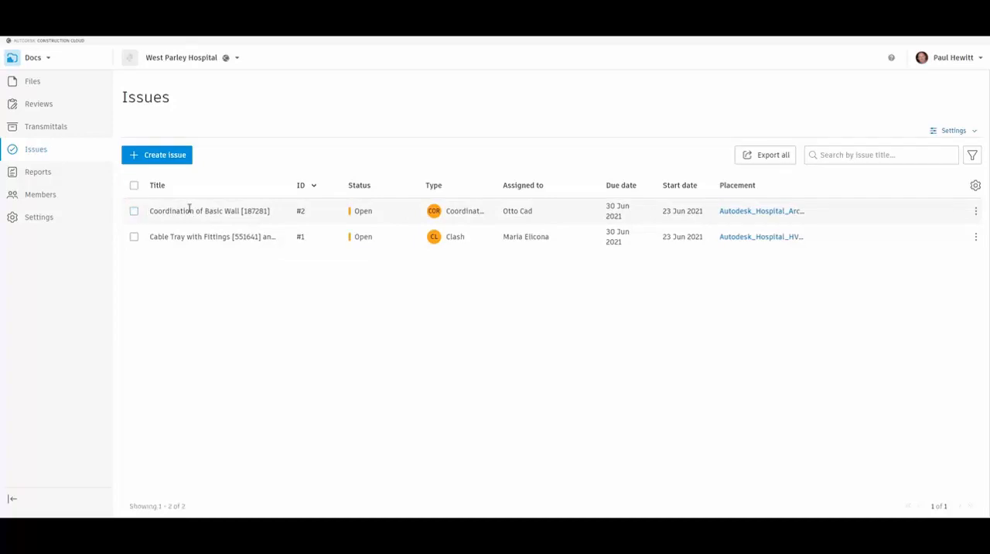
click(189, 209)
scroll(859, 255, down, 3)
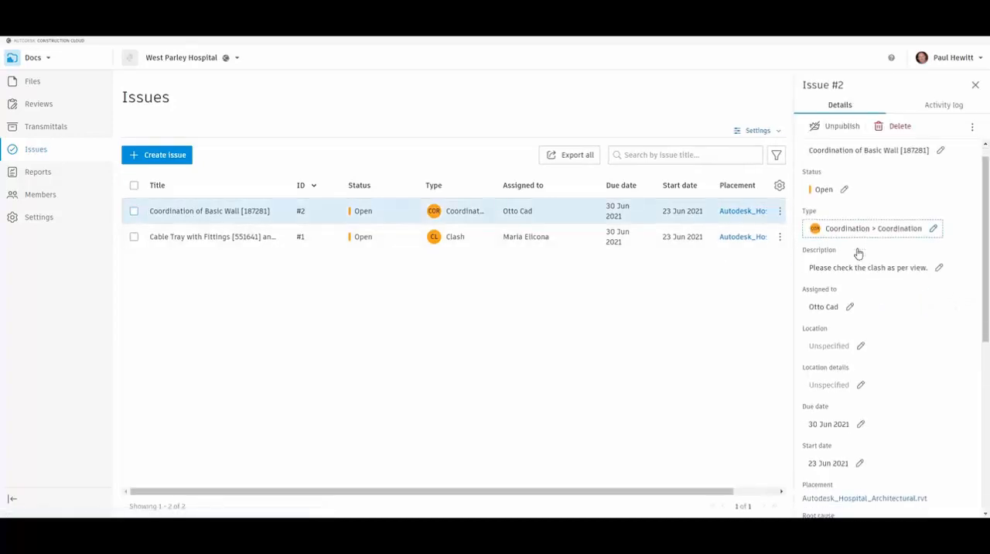
scroll(858, 254, down, 2)
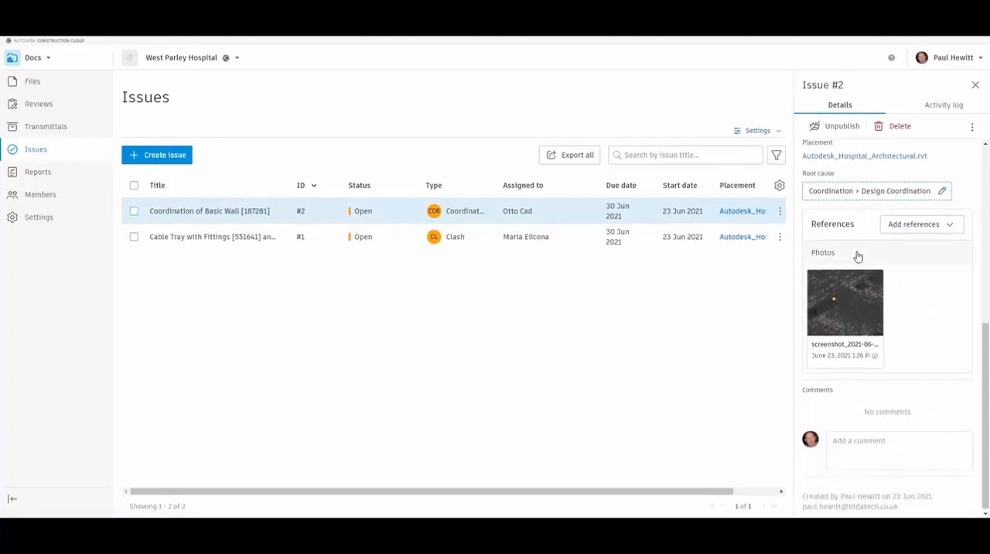
scroll(858, 257, up, 5)
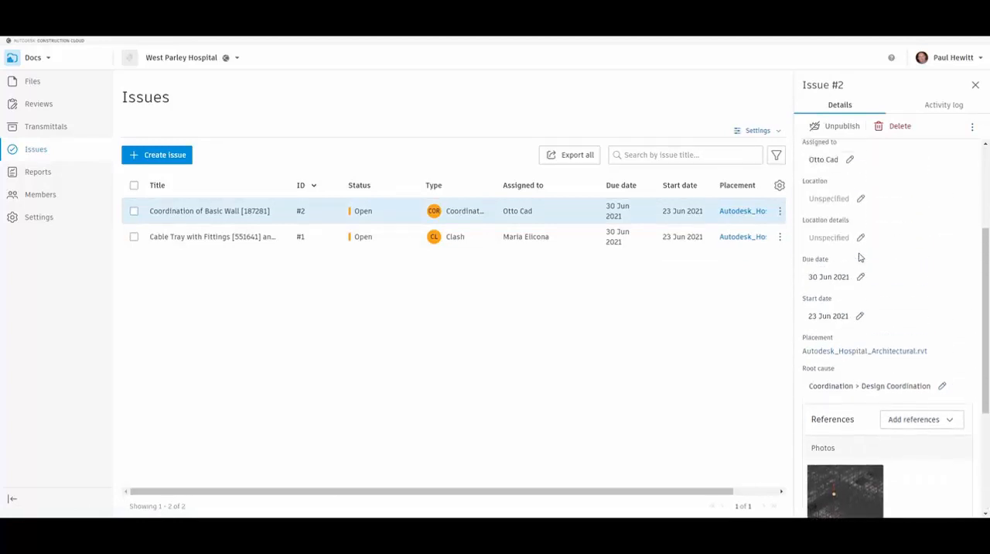
click(977, 86)
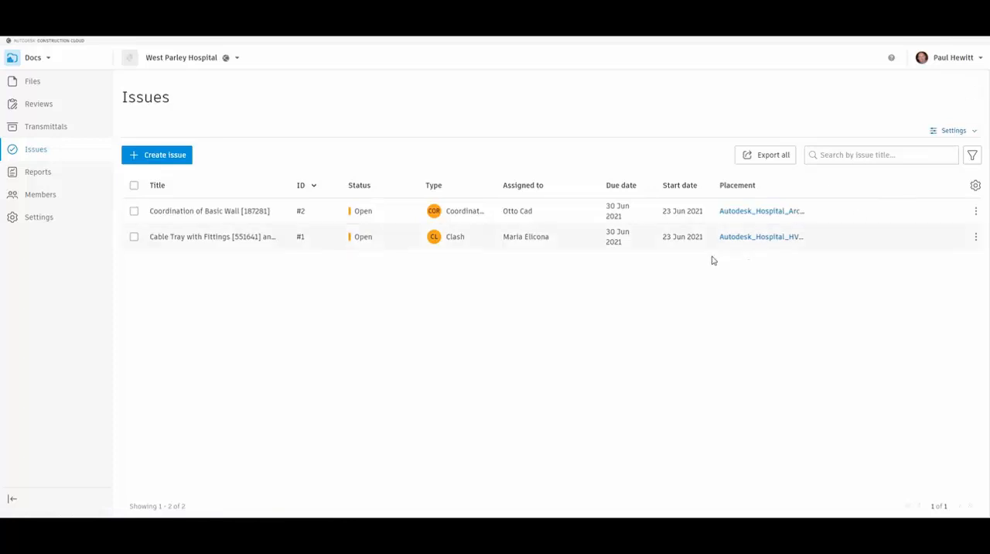